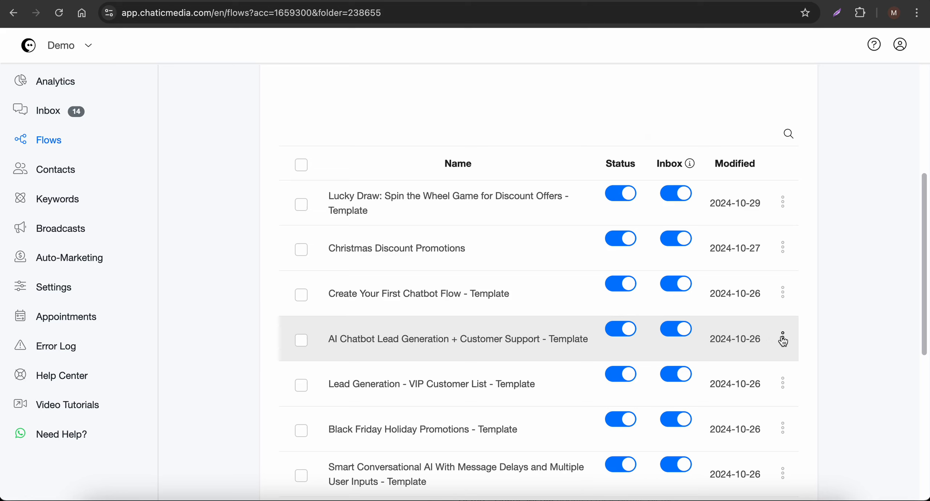
Duplicate the "AI Chatbot Lead Generation + Customer Support - Template" flow and rename the copy "Business Hours AI Chatbot".
click(782, 339)
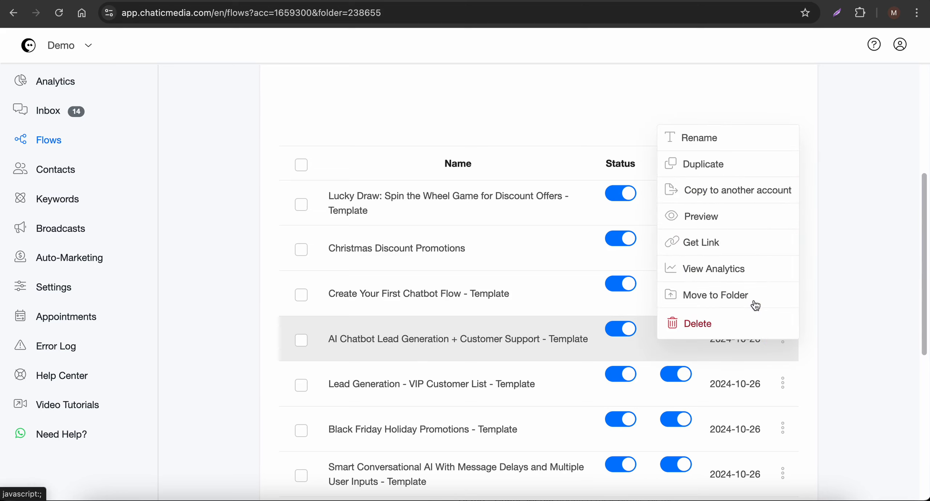
click(695, 169)
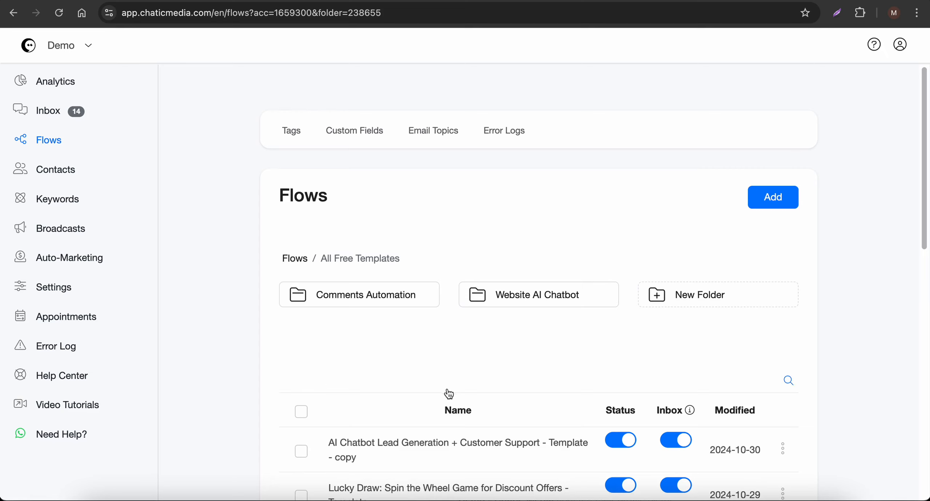
click(783, 388)
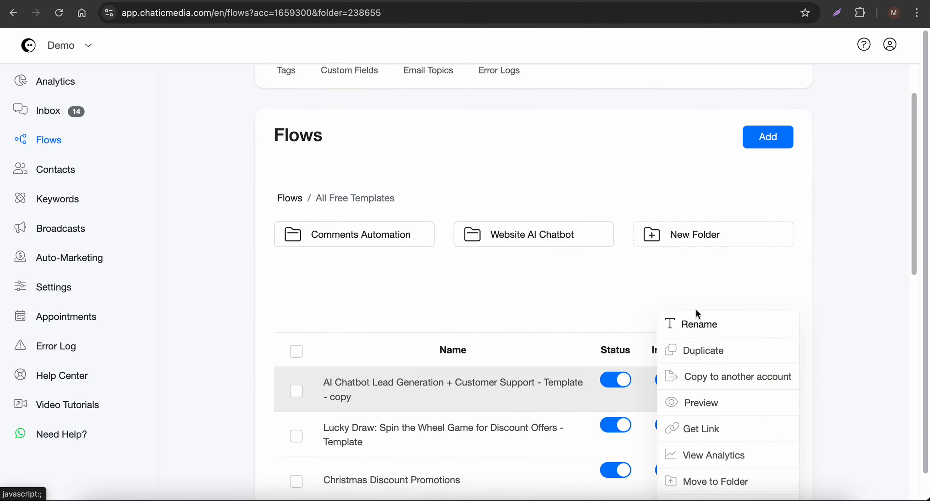
click(691, 320)
text(Business Hours)
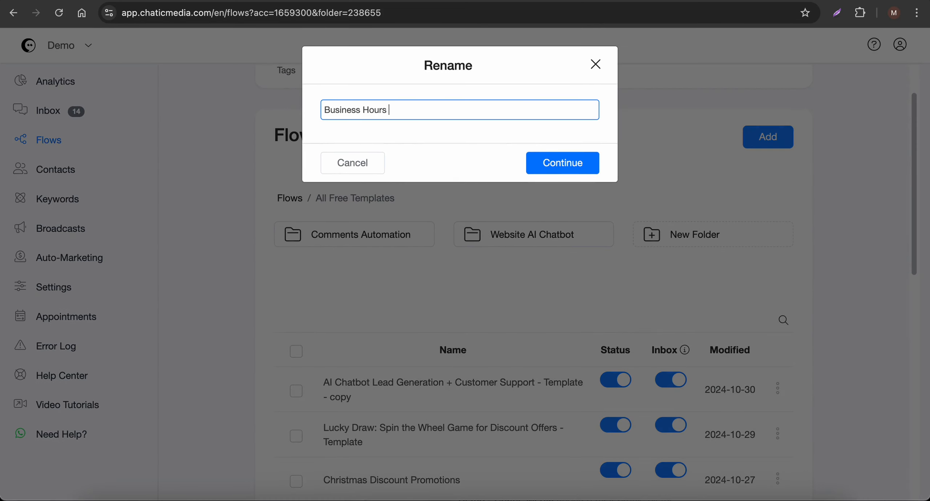
text( AI Chatbot)
key(Return)
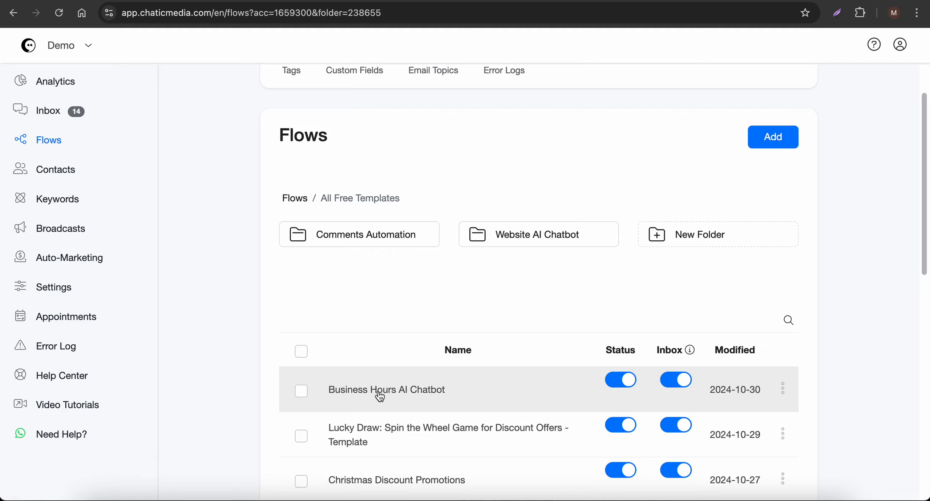
Open the Business Hours AI Chatbot flow for editing and look over its setup note.
click(380, 395)
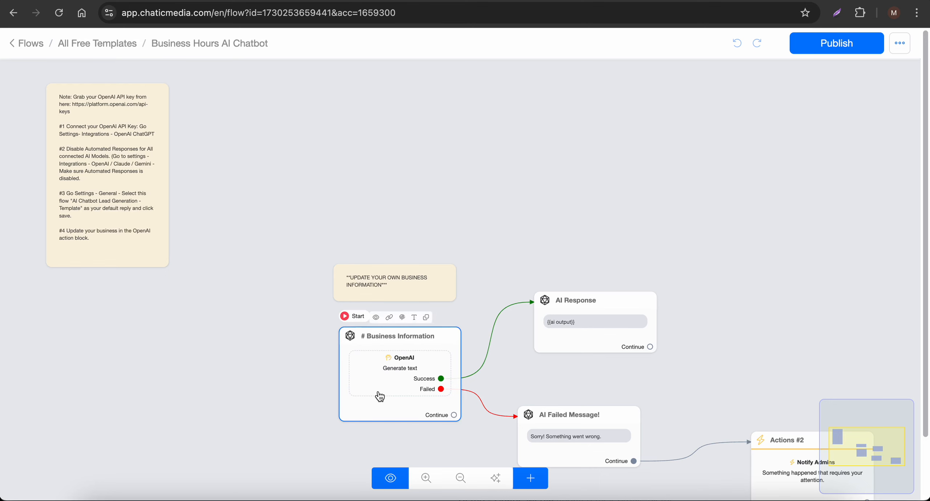
click(83, 229)
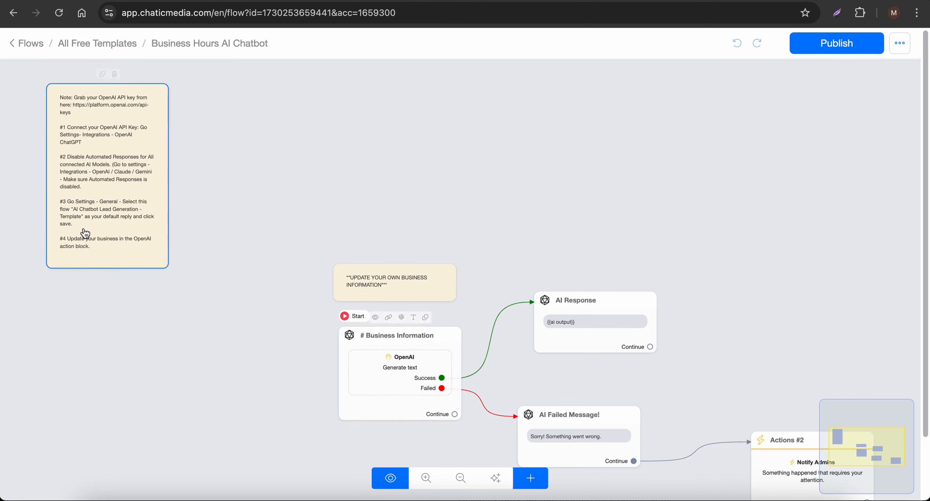
scroll(83, 229, up, 3)
scroll(156, 184, down, 4)
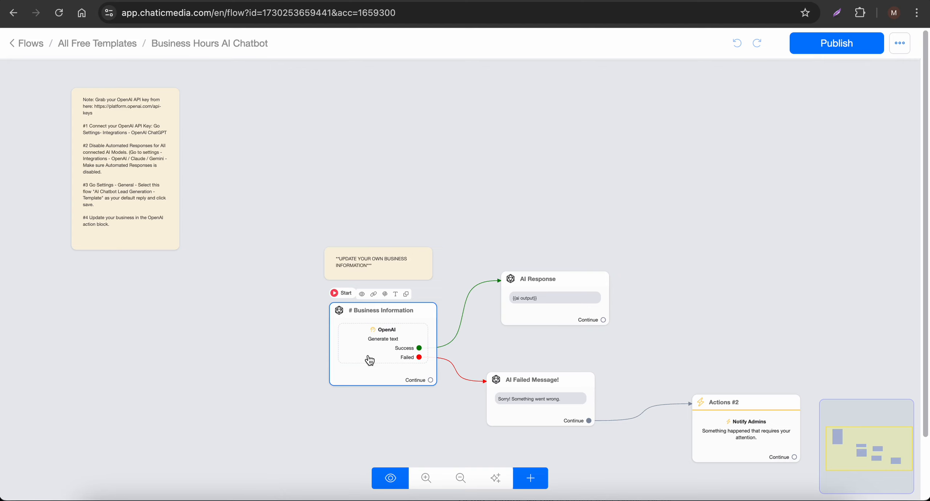
Add a Condition block to the flow and place it below the setup note, ahead of the Business Information block.
scroll(505, 181, down, 3)
drag(506, 182, 514, 145)
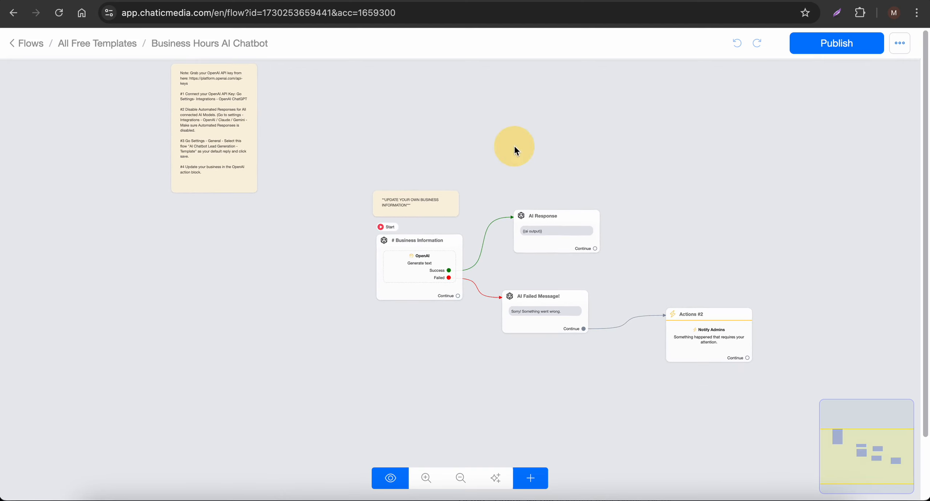
click(530, 477)
click(577, 339)
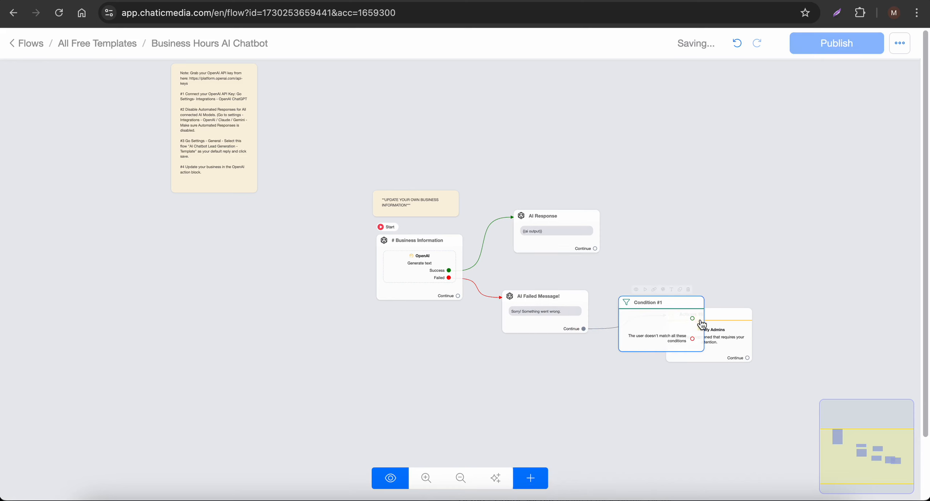
drag(701, 323, 243, 260)
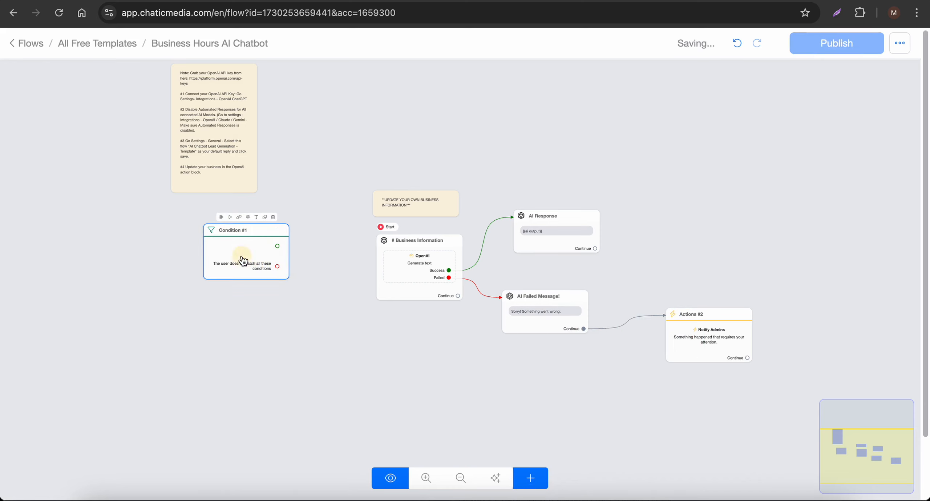
Add a condition to the new block requiring the current day of week to be Sunday or Saturday, and save it.
click(243, 260)
click(98, 187)
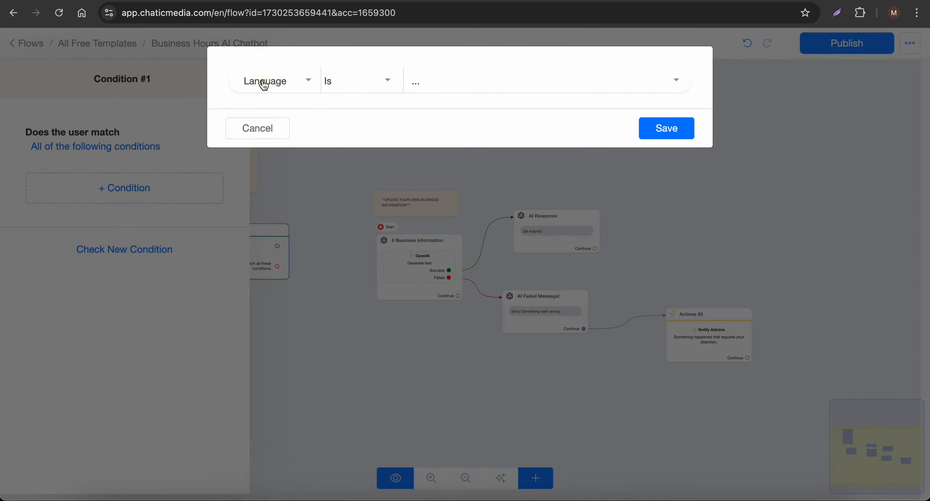
click(264, 83)
text(cur)
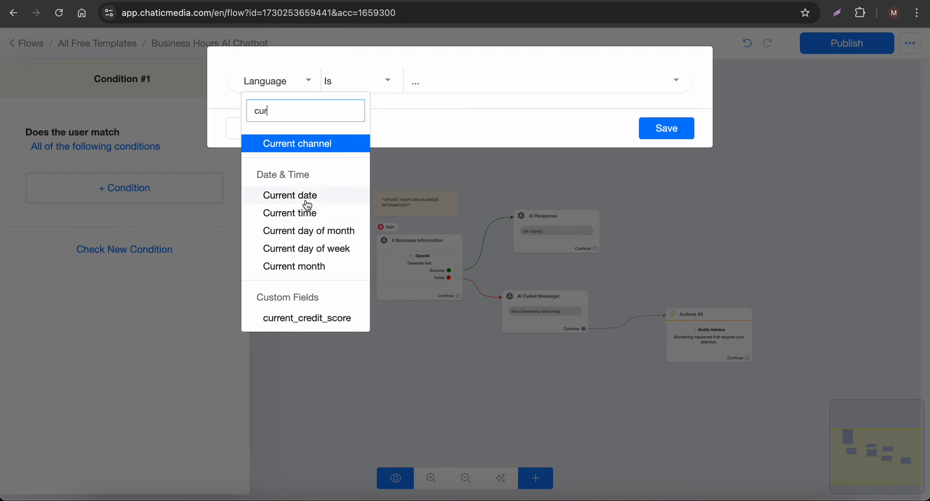
click(315, 257)
click(433, 83)
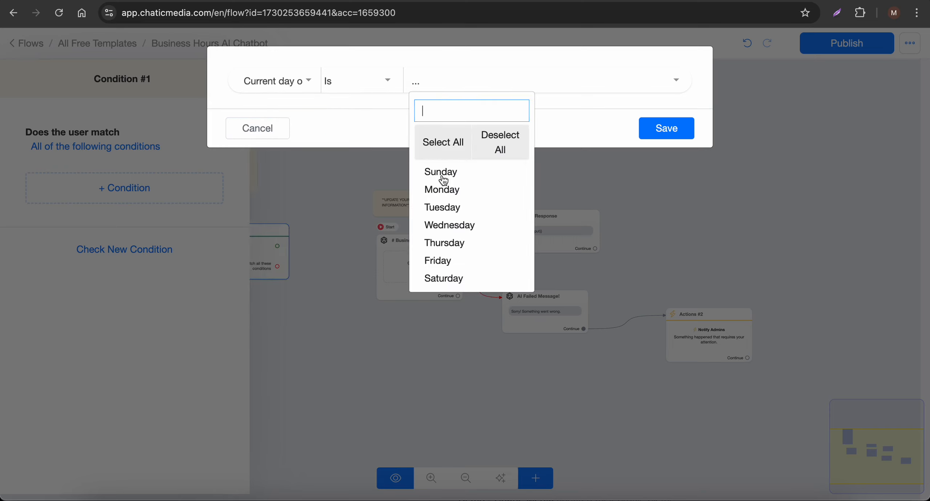
click(446, 276)
click(453, 172)
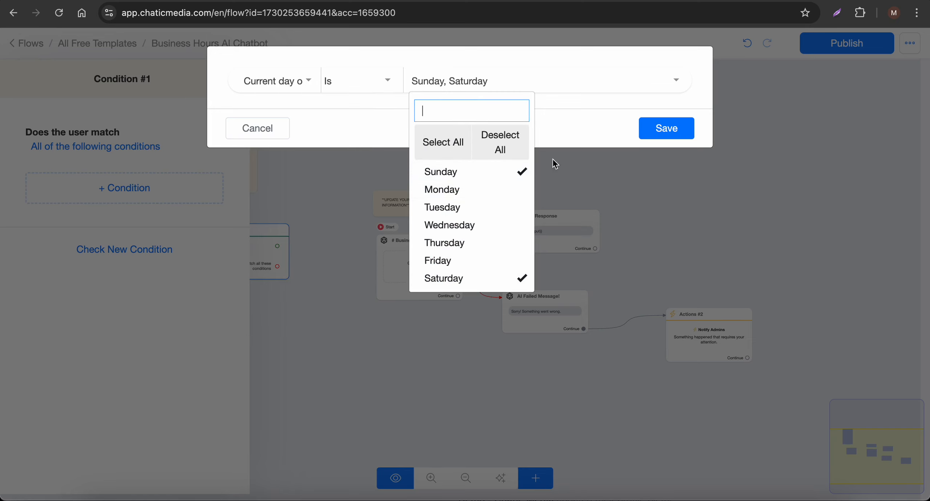
click(658, 144)
click(330, 340)
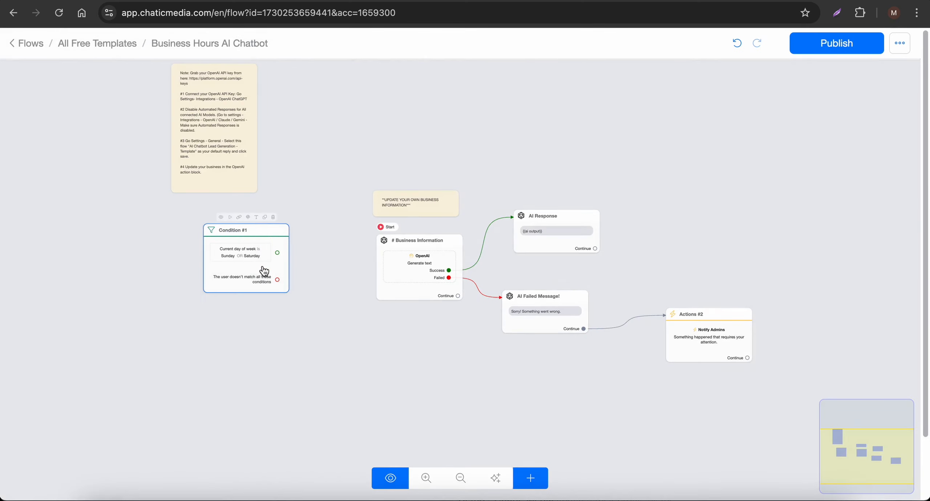
Move the Condition block slightly lower and connect its Sunday or Saturday output to the Business Information block.
click(262, 350)
drag(275, 332, 429, 255)
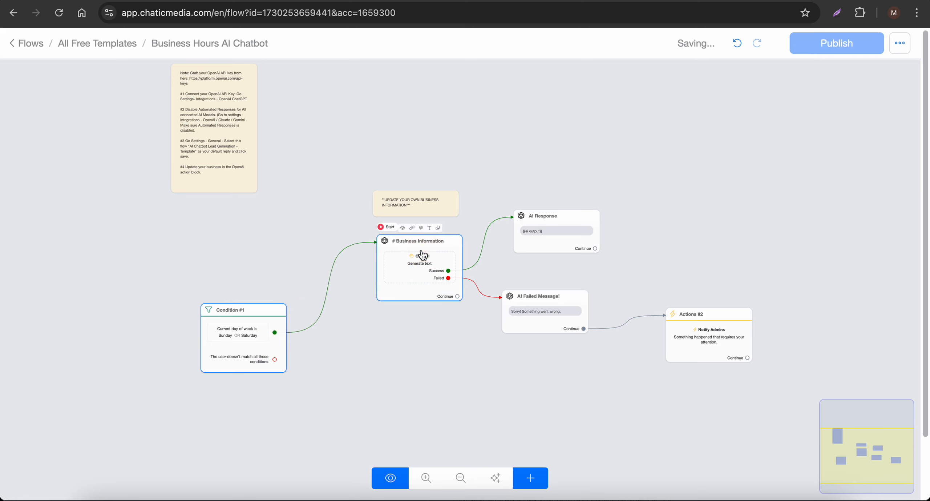
scroll(234, 345, up, 5)
drag(237, 345, 257, 297)
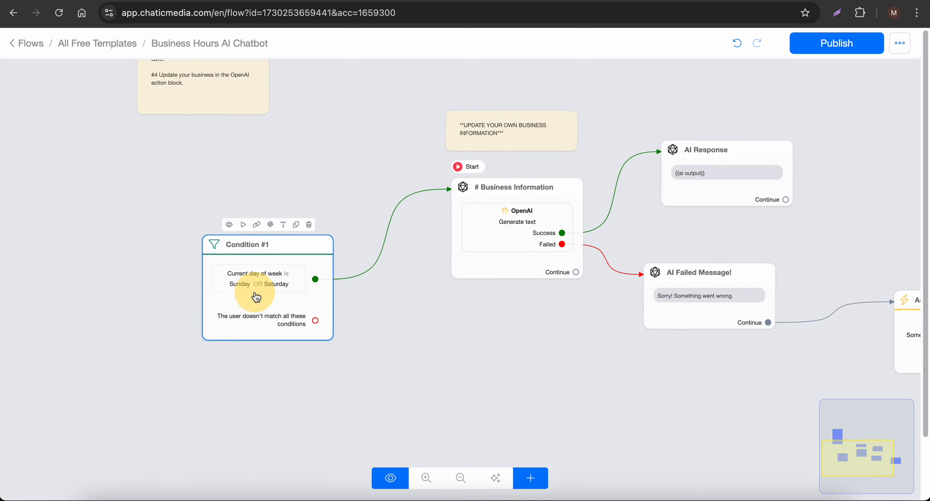
Make the Condition block the starting step of the flow instead of the Business Information block.
click(489, 207)
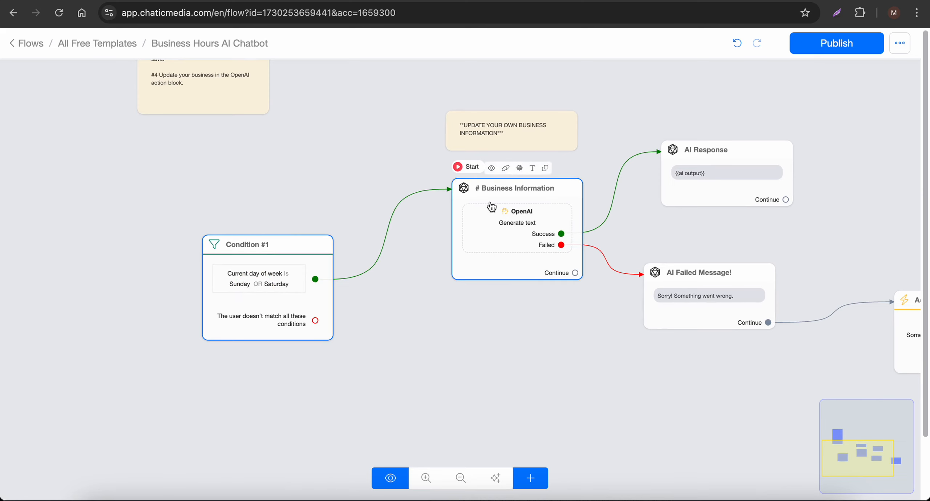
click(292, 264)
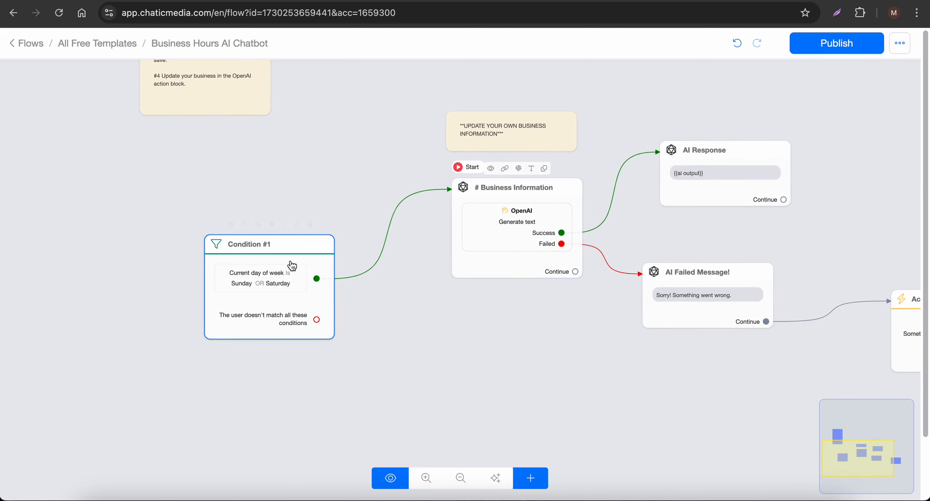
click(245, 224)
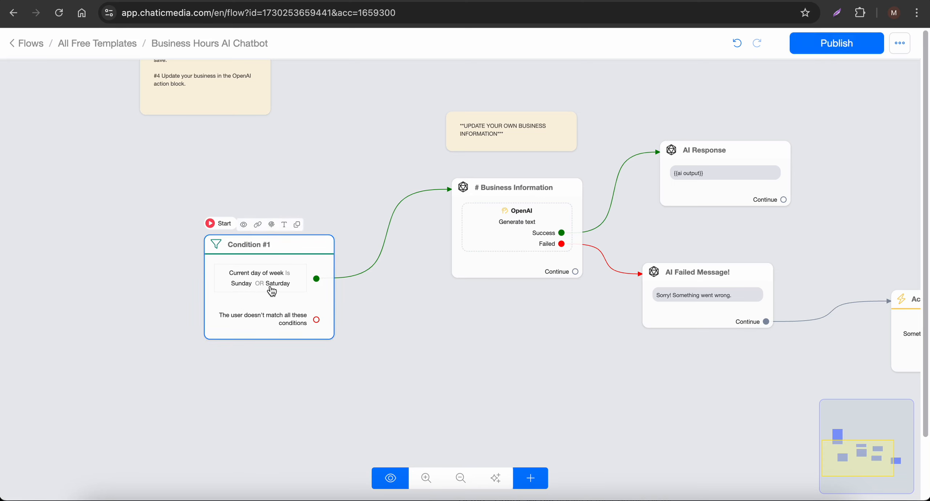
click(506, 225)
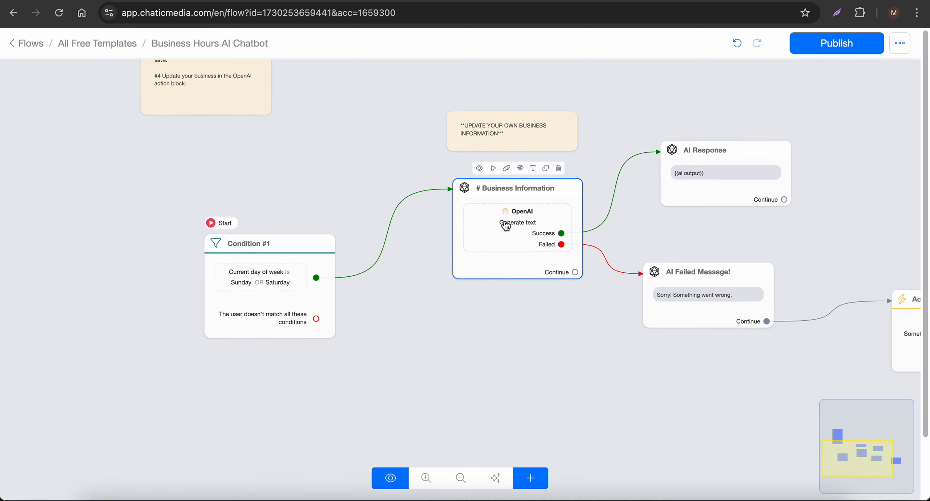
click(270, 307)
click(270, 307)
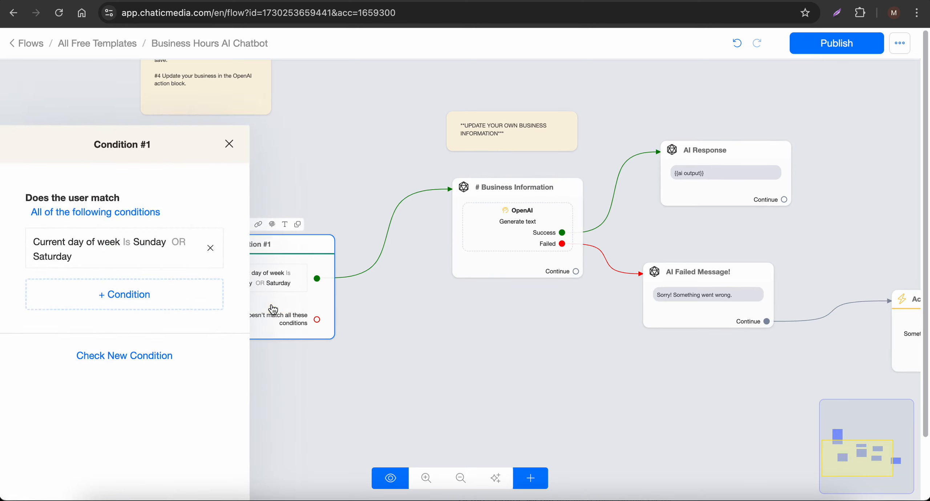
click(115, 291)
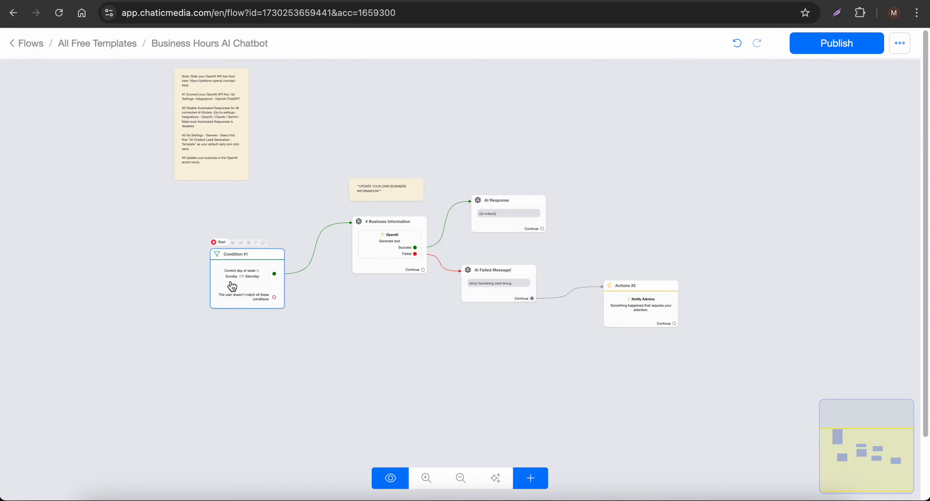
Add a second, separate condition check to the Condition block and base it on Current time.
scroll(232, 286, up, 3)
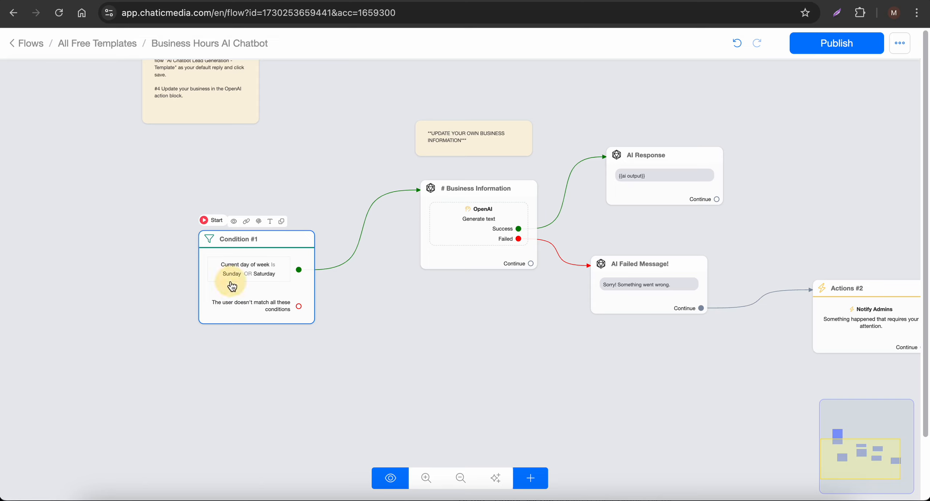
click(232, 287)
click(120, 295)
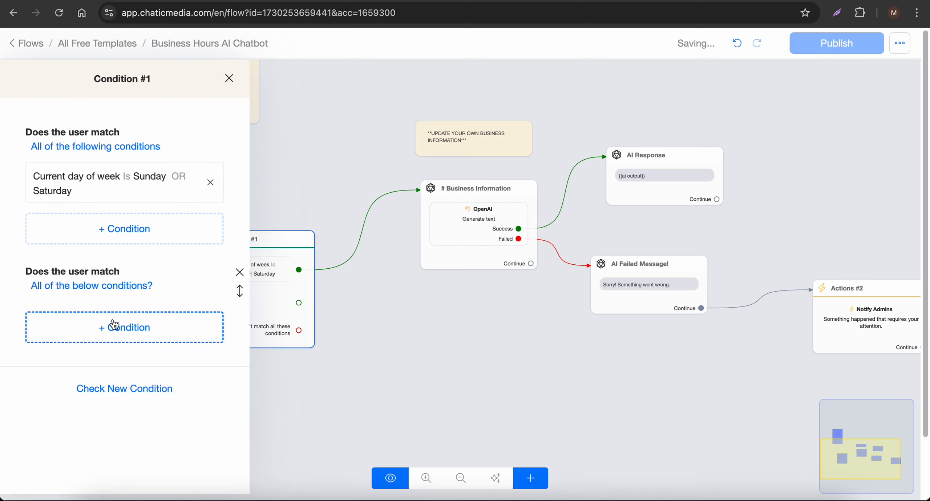
click(124, 328)
click(275, 89)
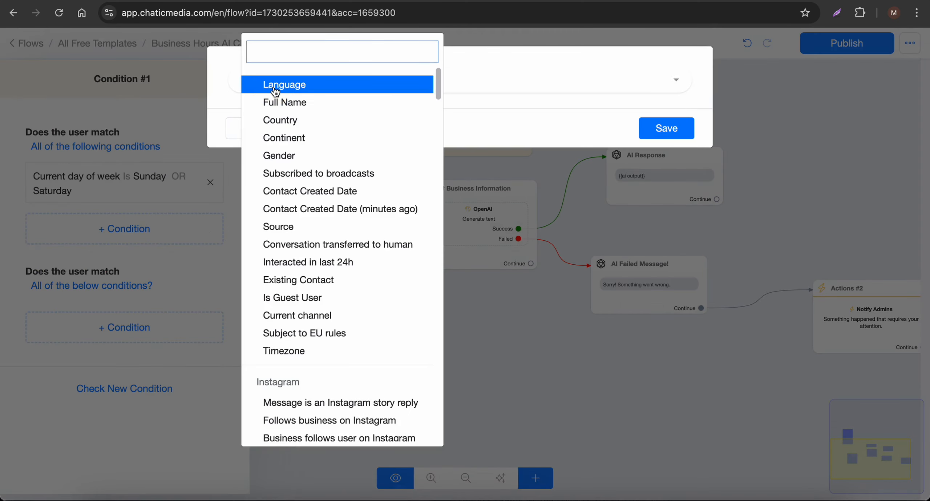
text(time)
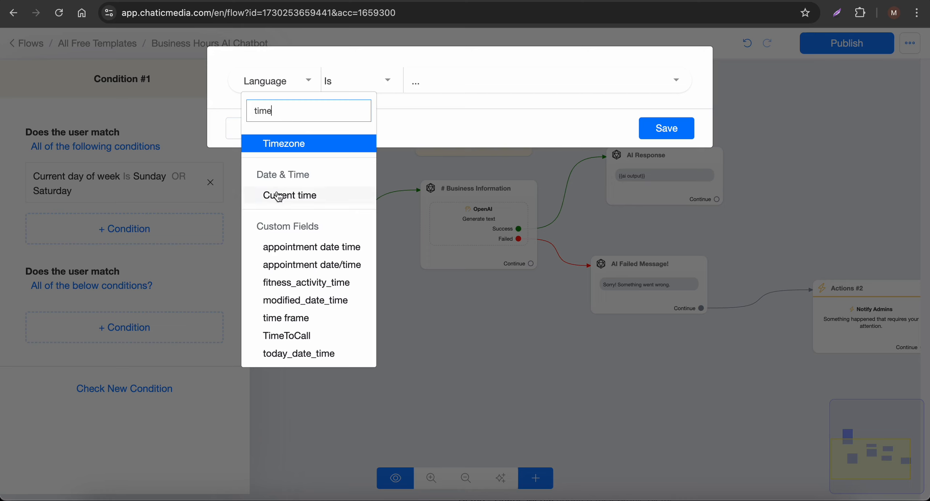
click(280, 195)
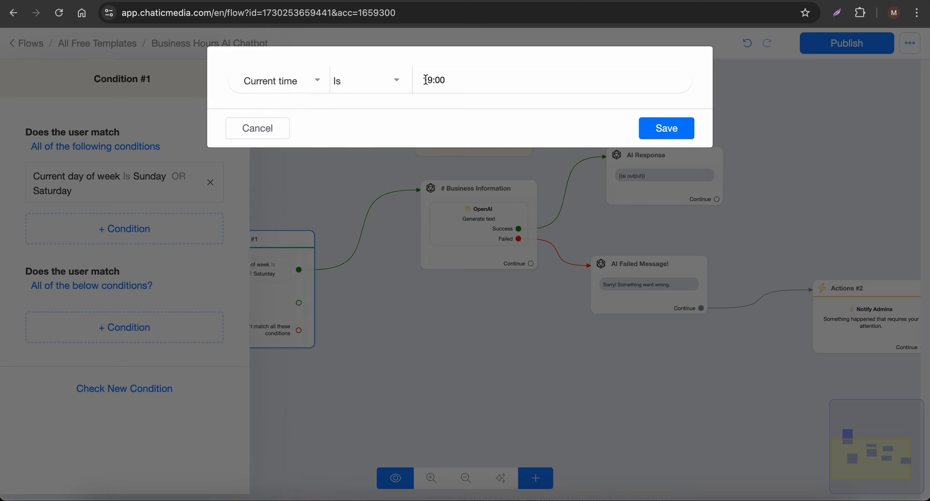
Set the Current time condition to an interval from 19:00 to 07:00 and save it.
click(380, 87)
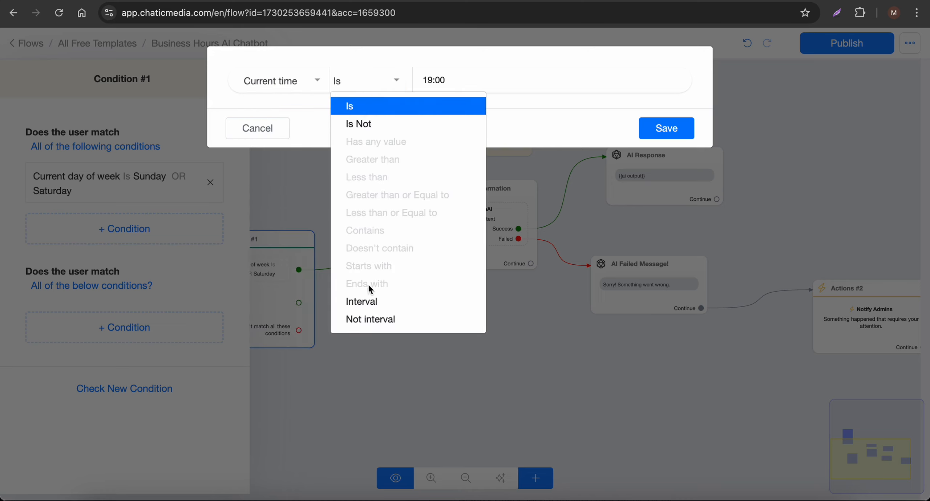
click(367, 299)
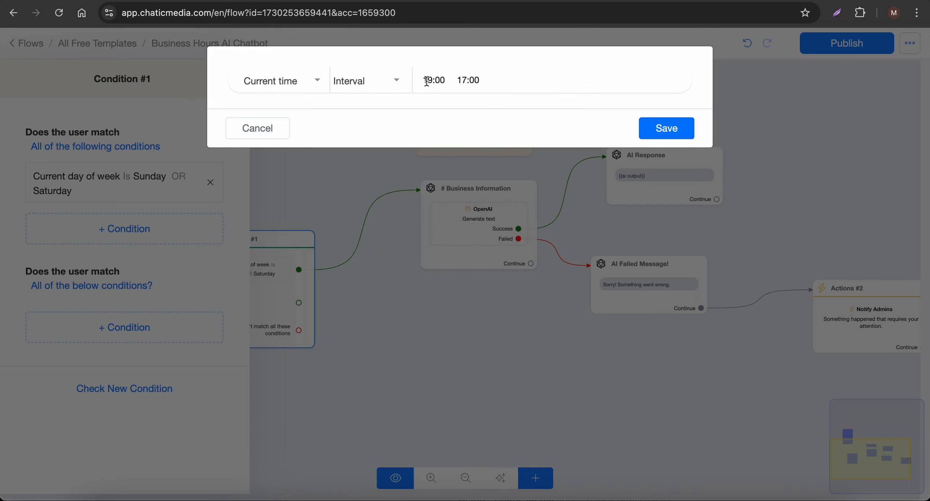
click(462, 80)
key(BackSpace)
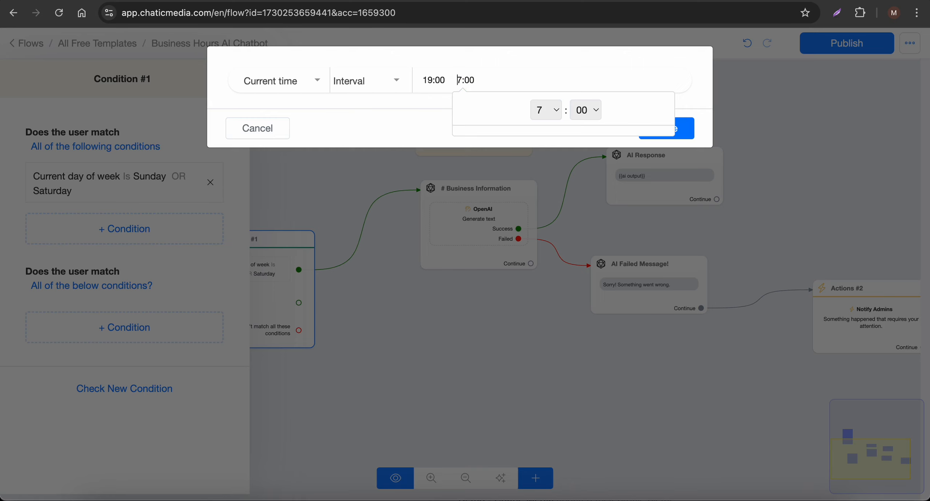
click(407, 113)
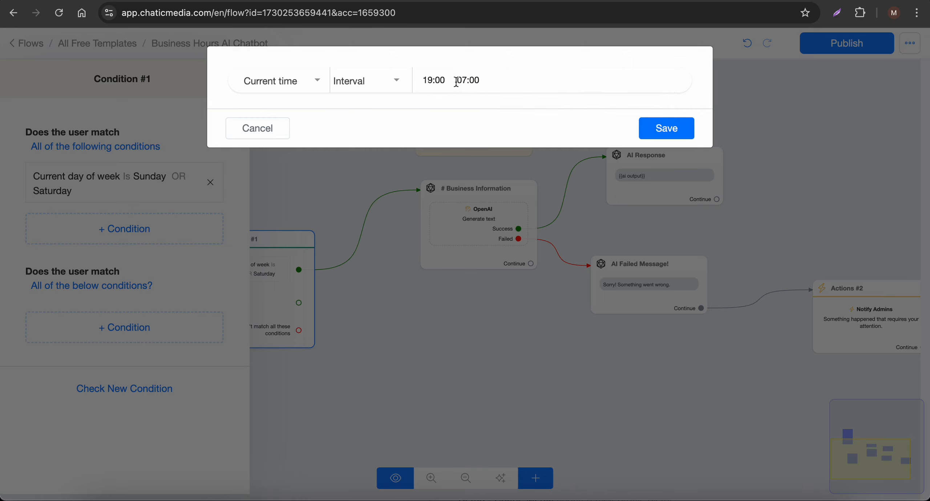
click(683, 132)
click(404, 318)
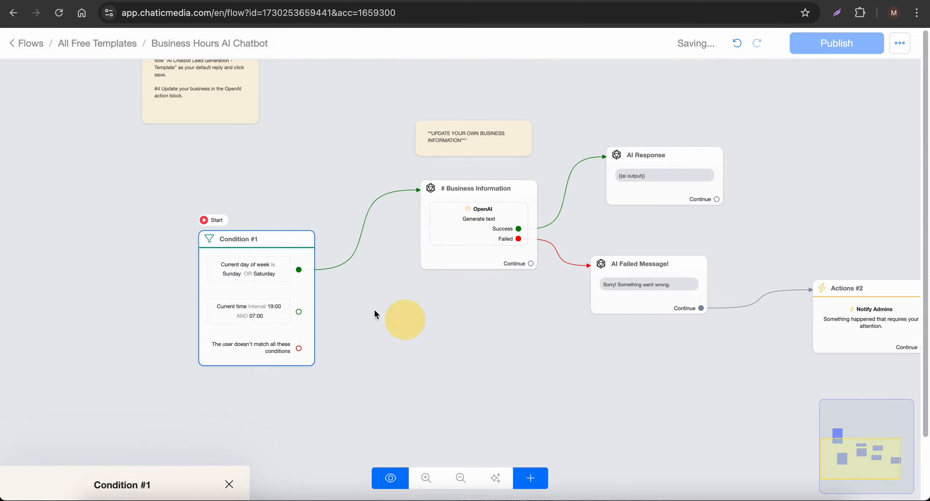
Connect the 19:00 to 07:00 time condition's output to the Business Information block.
drag(298, 312, 471, 220)
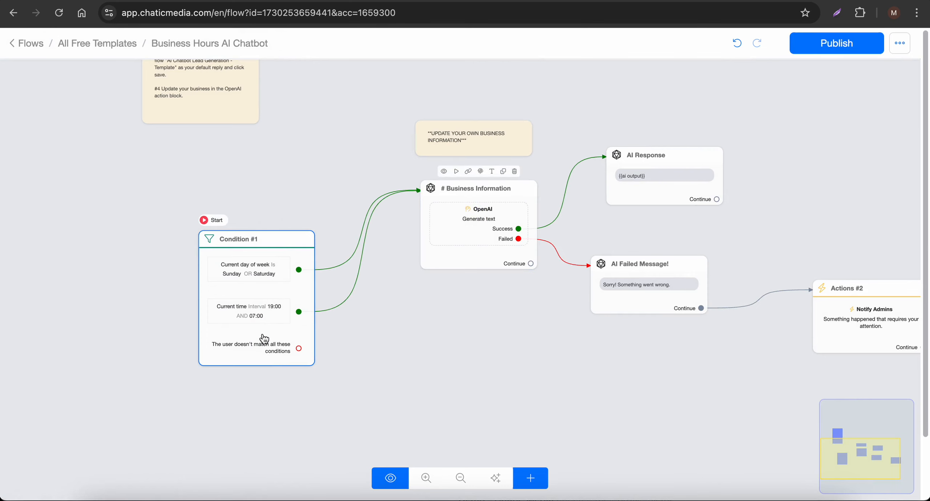
Connect the Condition block's output for users who match none of the conditions to a new Send Message block.
scroll(219, 360, up, 1)
scroll(219, 361, up, 2)
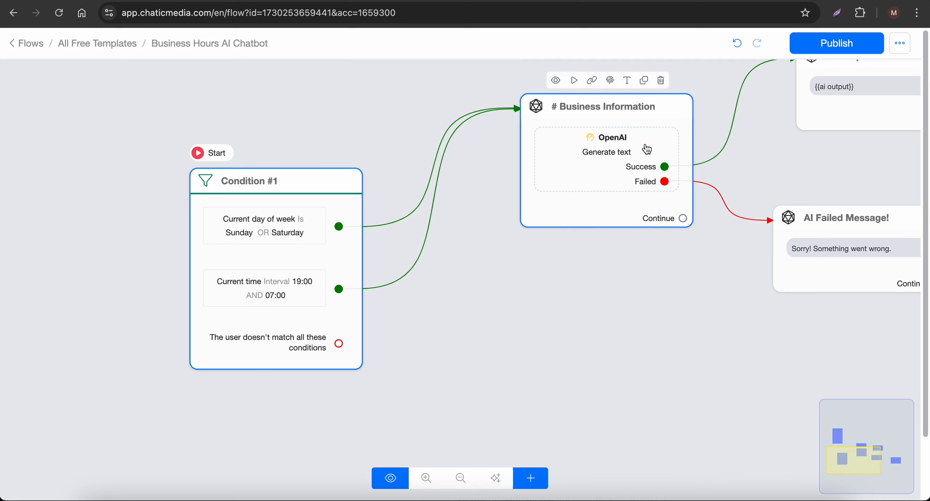
scroll(265, 184, down, 3)
scroll(269, 203, up, 3)
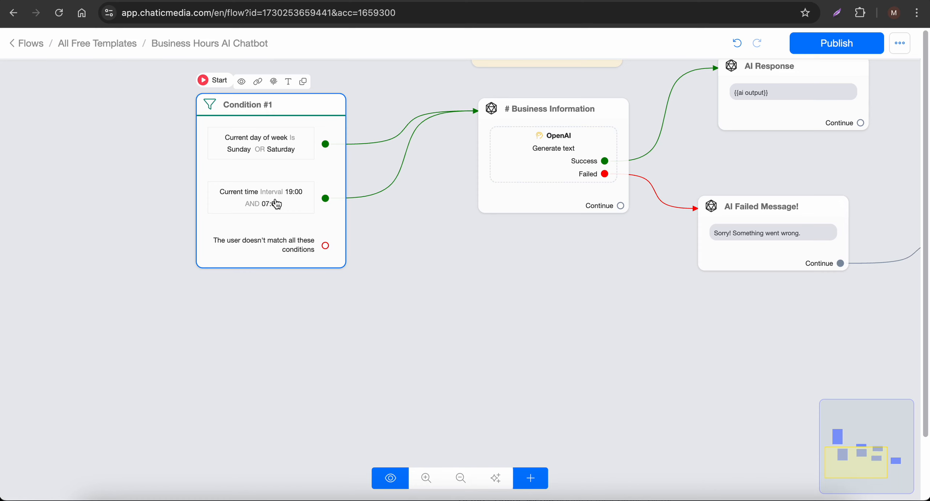
scroll(277, 203, down, 1)
click(426, 351)
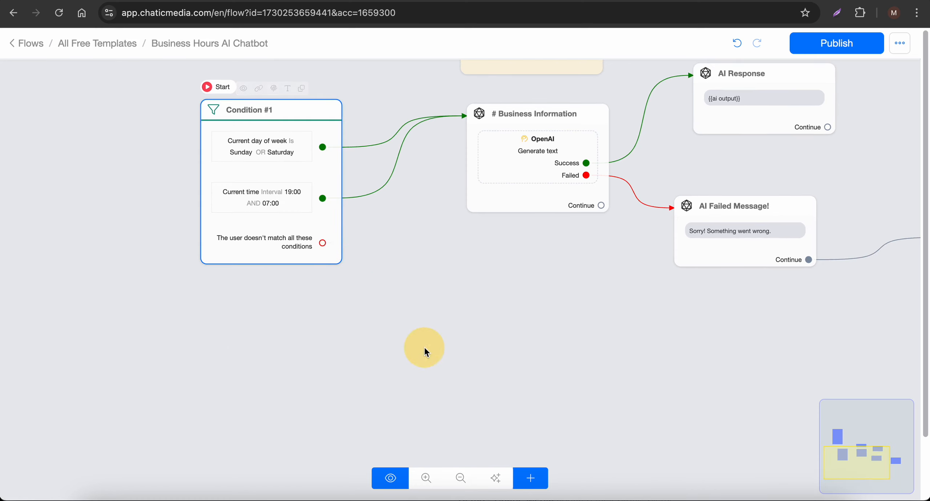
click(51, 302)
Set the message to "Thanks for messaging us! A human agent will be responding to you soon." and place the block below the Condition block.
click(31, 208)
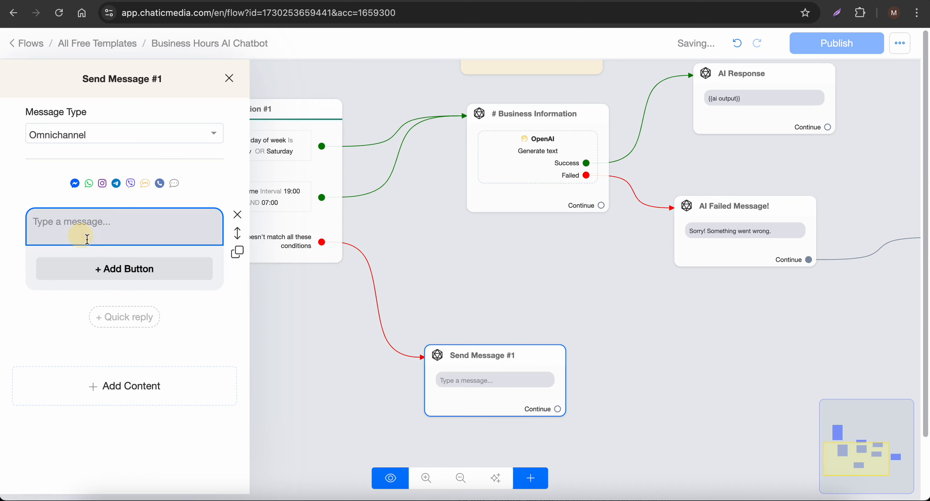
text(Thanks for messaging us! A human agent will be responding to you soon.)
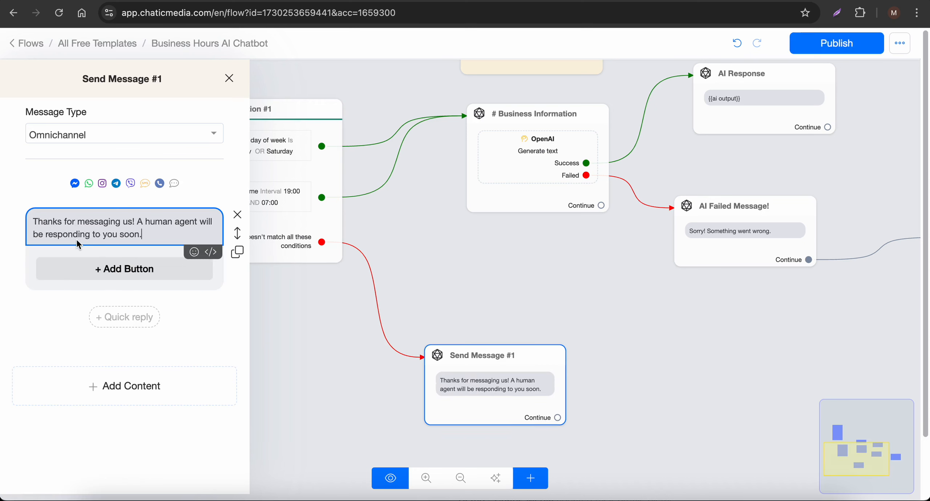
click(513, 307)
drag(510, 385, 371, 369)
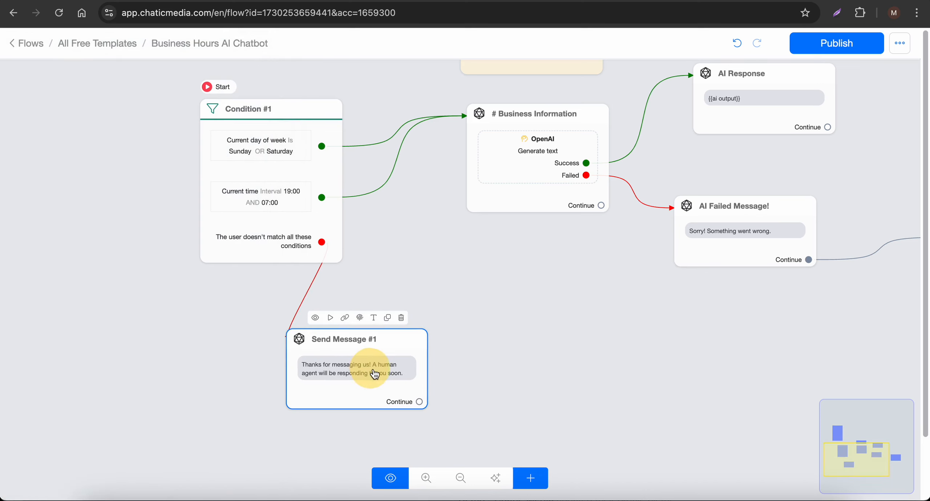
Add an Actions block to the flow and connect the Send Message block's Continue output to it.
click(530, 471)
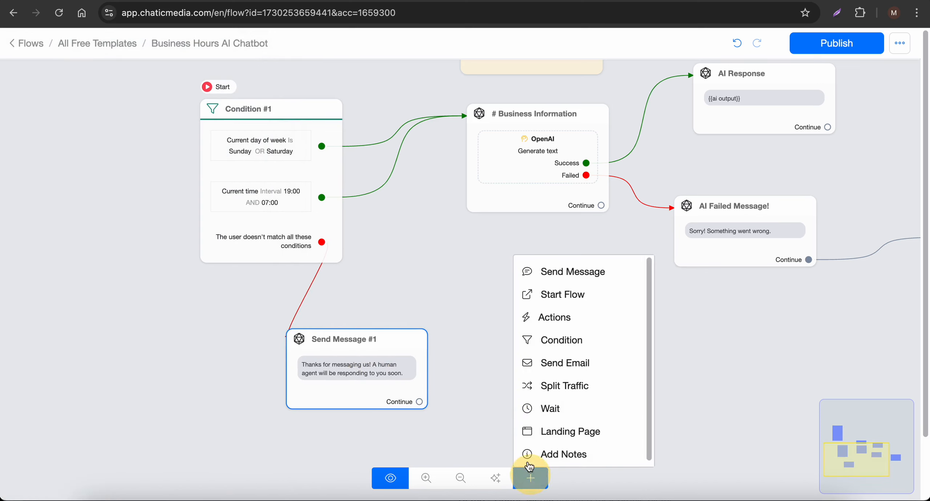
click(531, 317)
drag(420, 401, 550, 342)
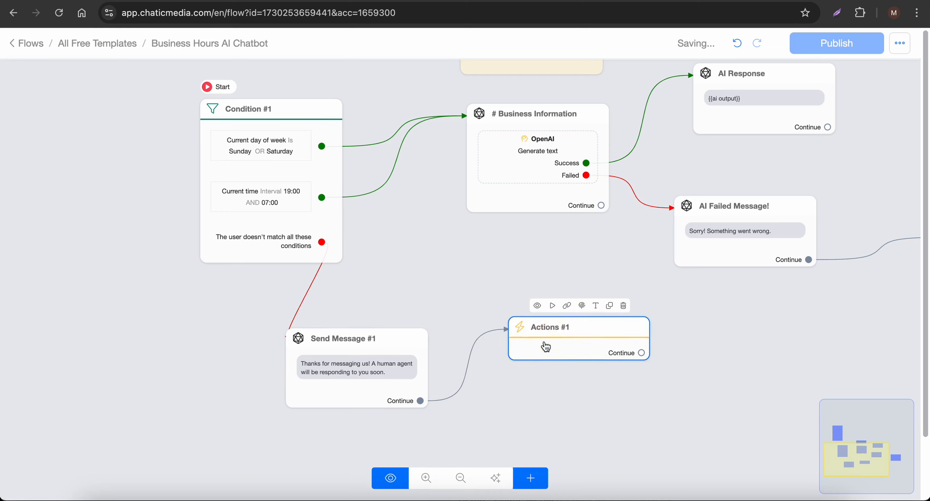
Add the inbox action Auto Assign conversation to an Admin to the new Actions block.
click(546, 345)
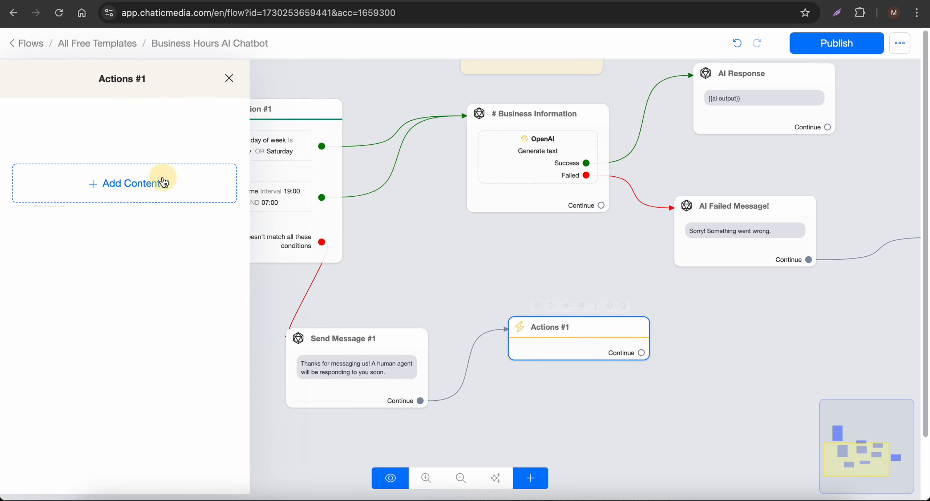
click(164, 182)
click(47, 219)
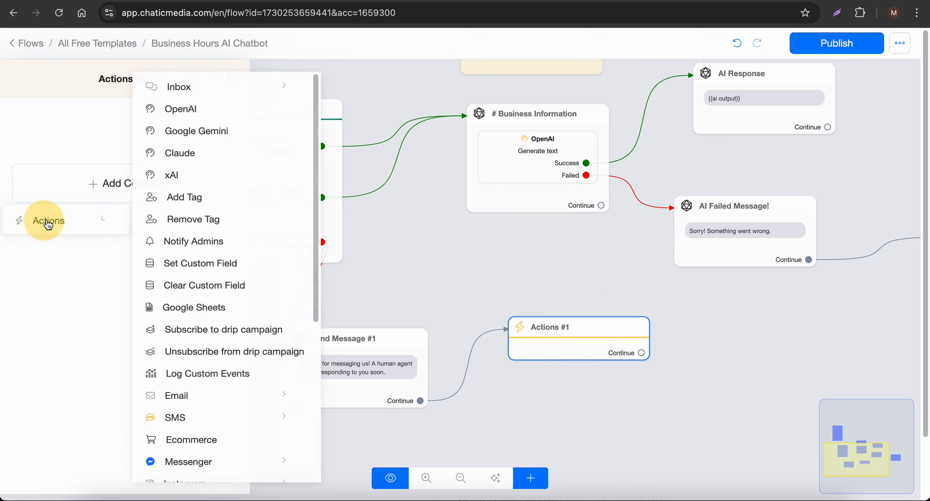
click(191, 90)
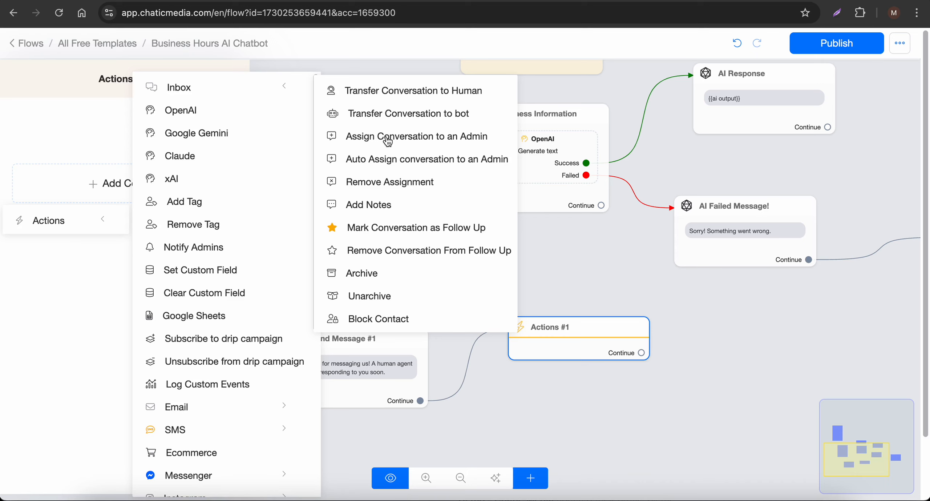
click(397, 163)
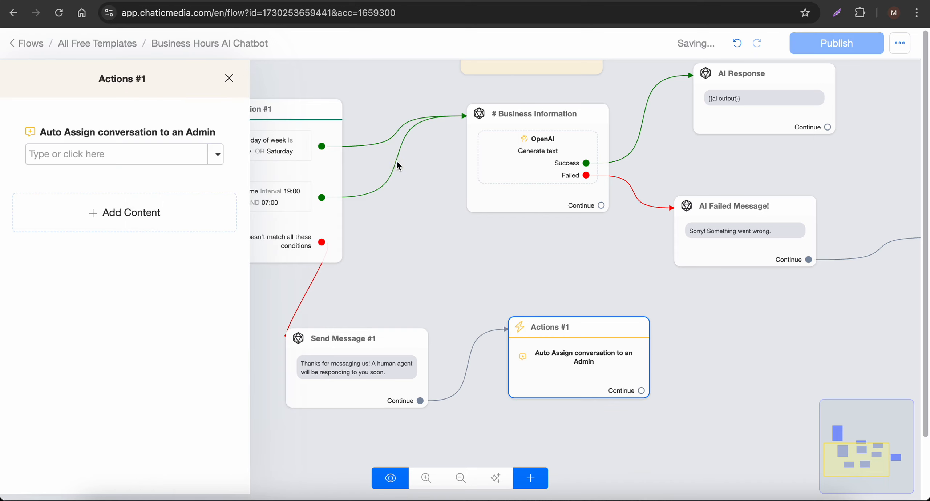
Select three individual team members as the admins for automatic conversation assignment.
click(217, 155)
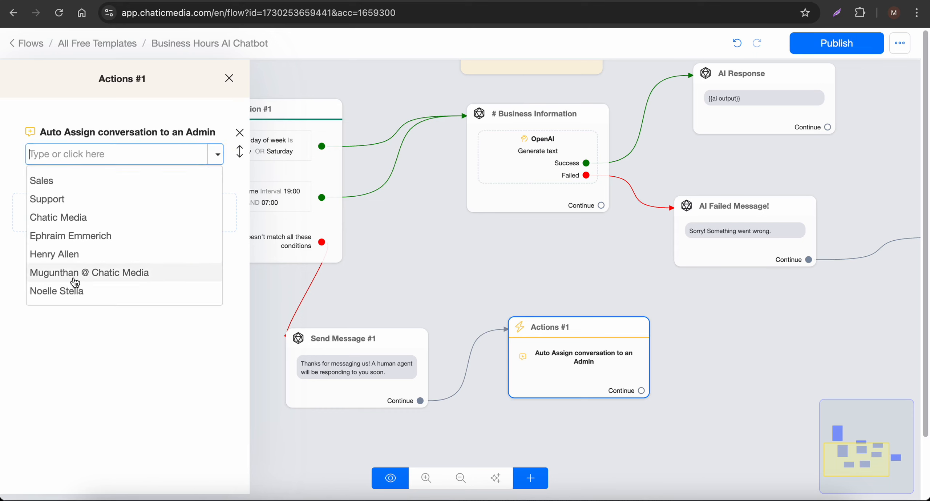
click(71, 290)
click(218, 154)
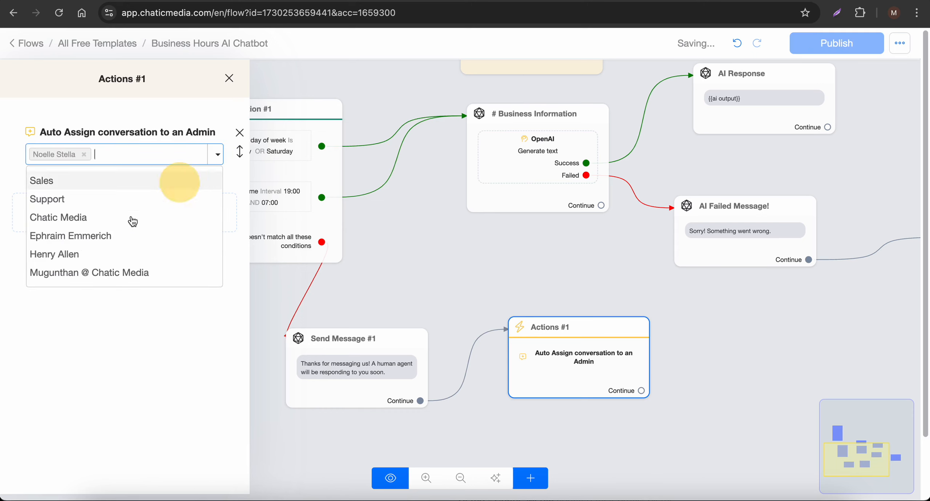
click(73, 254)
click(218, 155)
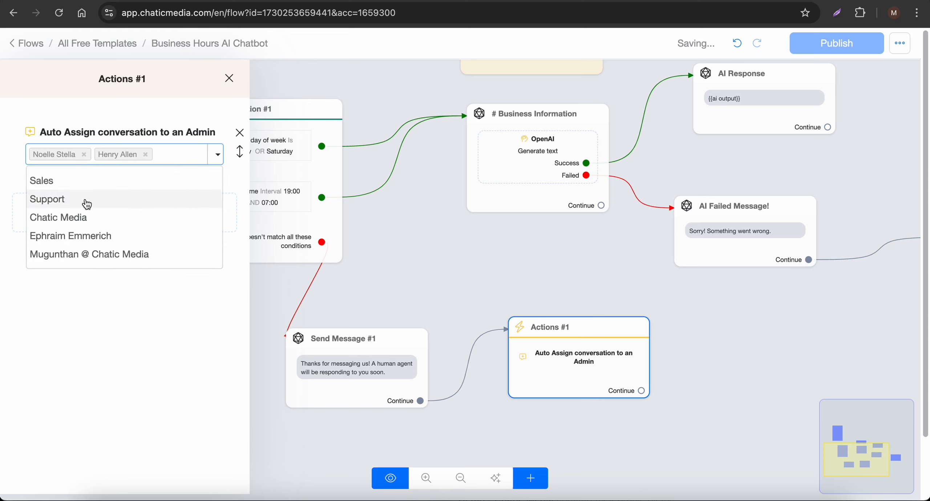
click(73, 238)
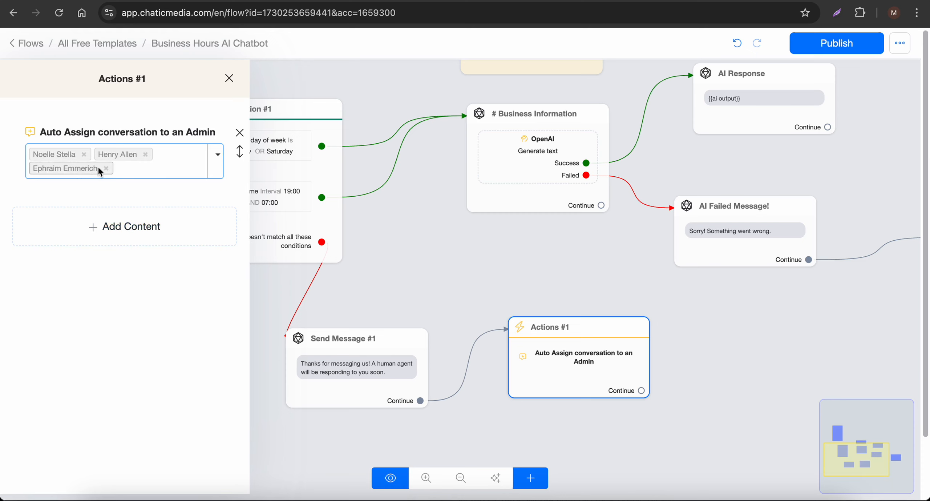
Add a Transfer Conversation to Human action to the same Actions block and close its settings.
click(117, 217)
click(55, 268)
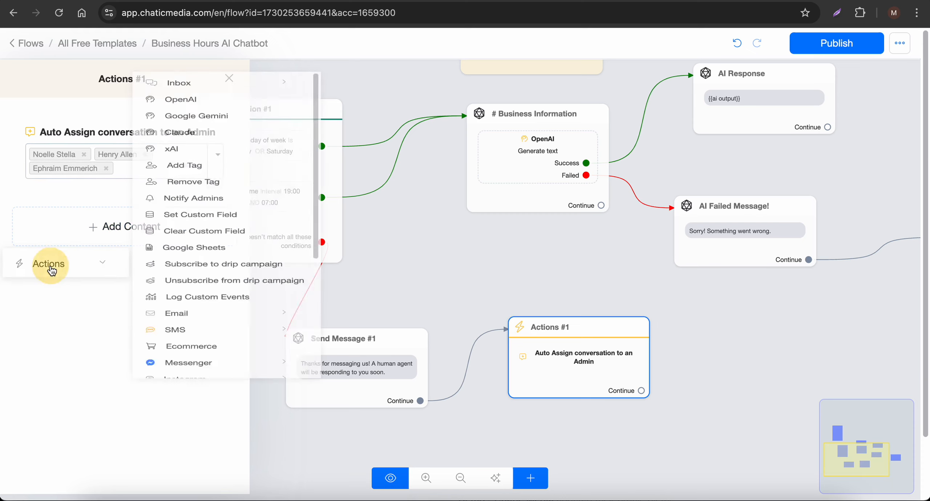
mouse_move(200, 97)
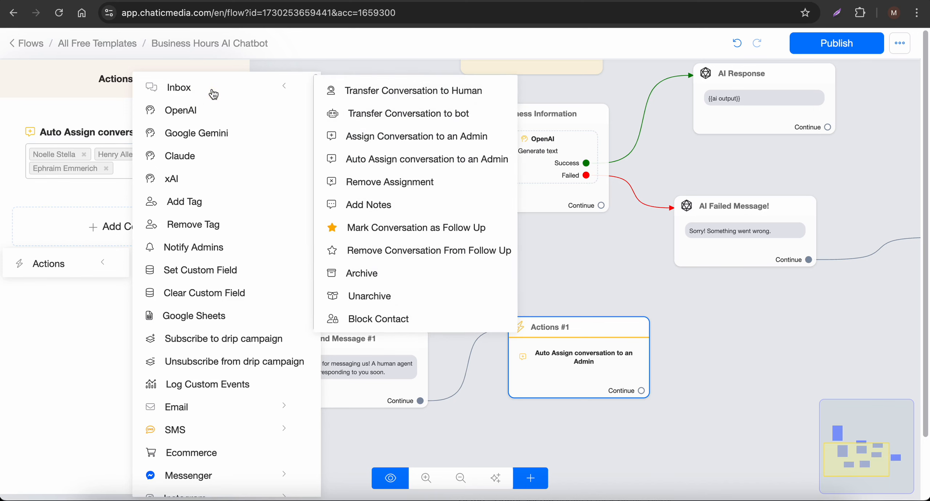
click(398, 90)
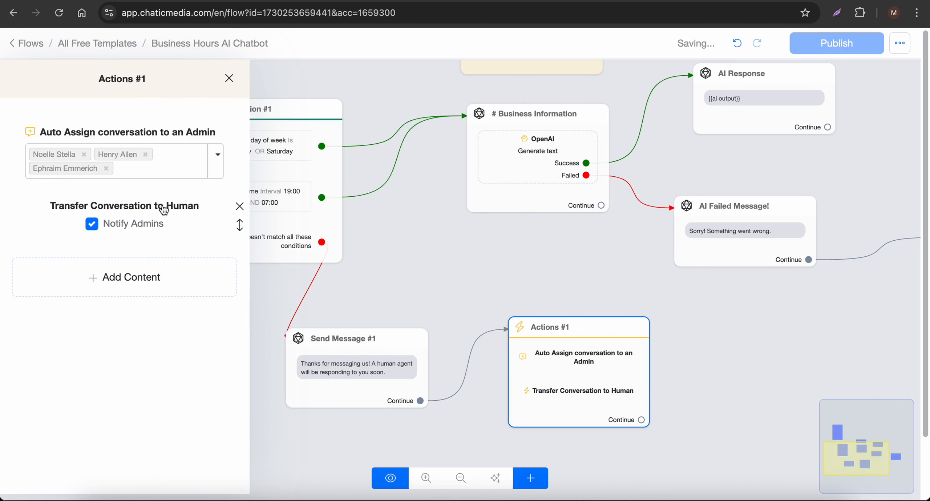
click(132, 234)
click(442, 280)
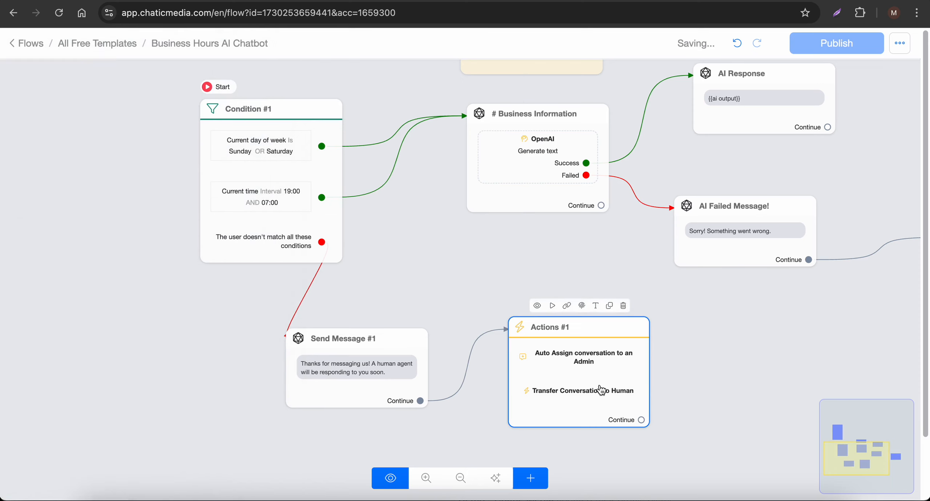
Publish the updated business-hours flow.
mouse_move(356, 361)
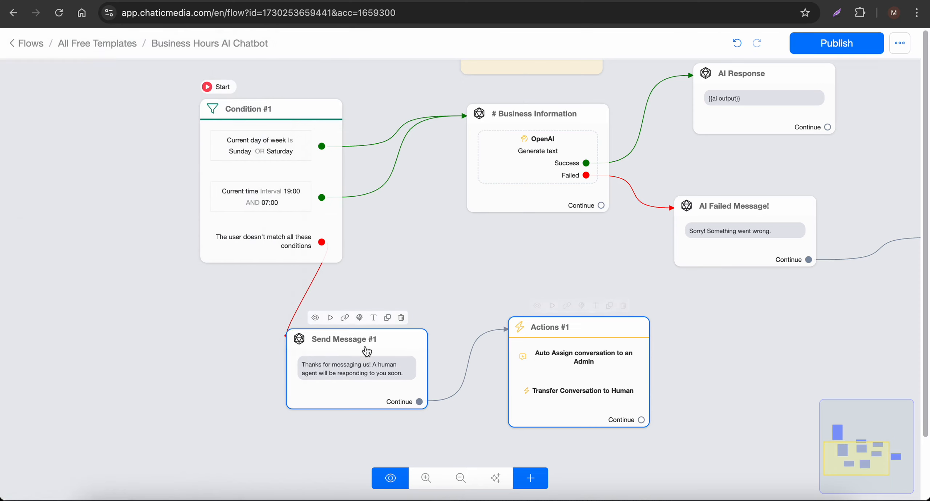
mouse_move(589, 354)
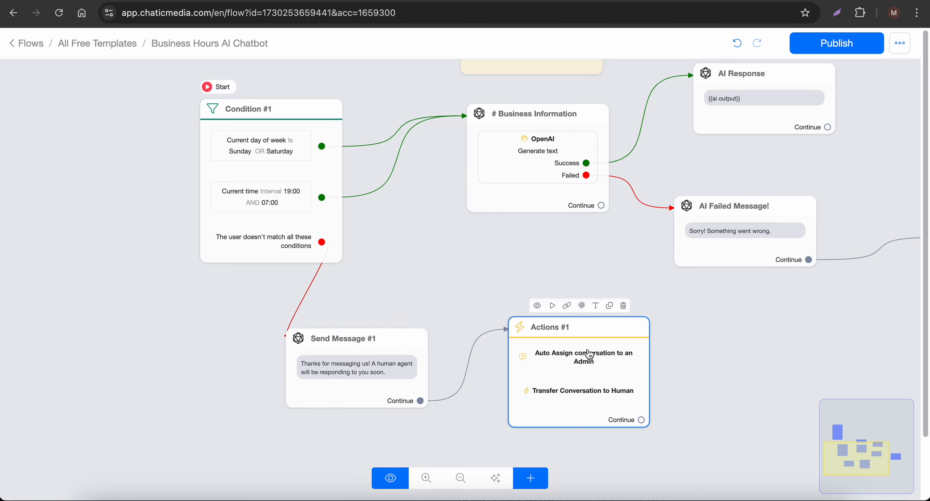
click(830, 48)
Open the OpenAI settings of the Business Information block and enlarge the prompt field.
drag(434, 199, 361, 256)
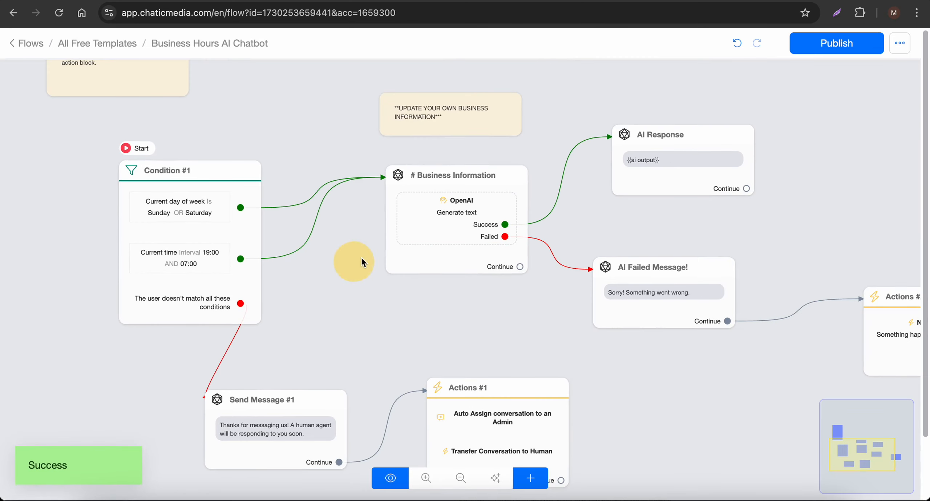
click(424, 230)
click(99, 218)
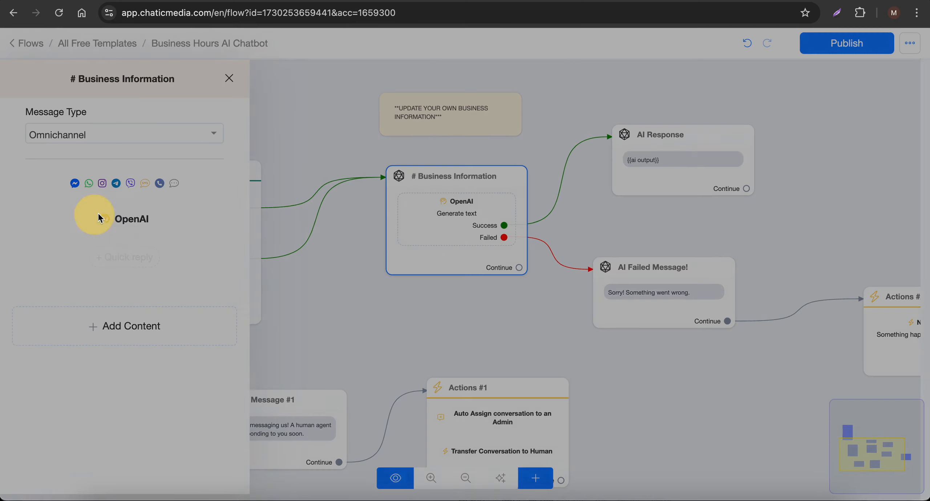
click(588, 196)
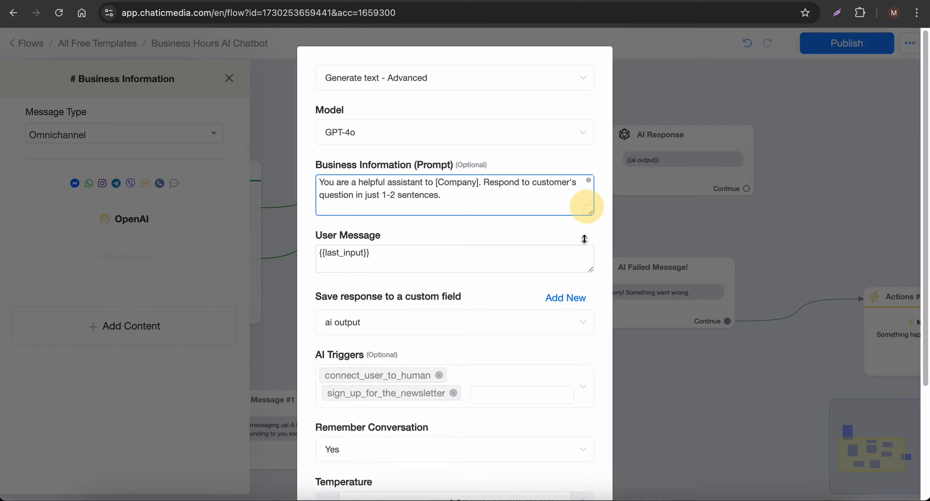
Review the Business Information prompt, including the company details, the sign_up_for_the_newsletter trigger instructions and the office hours.
scroll(425, 289, down, 15)
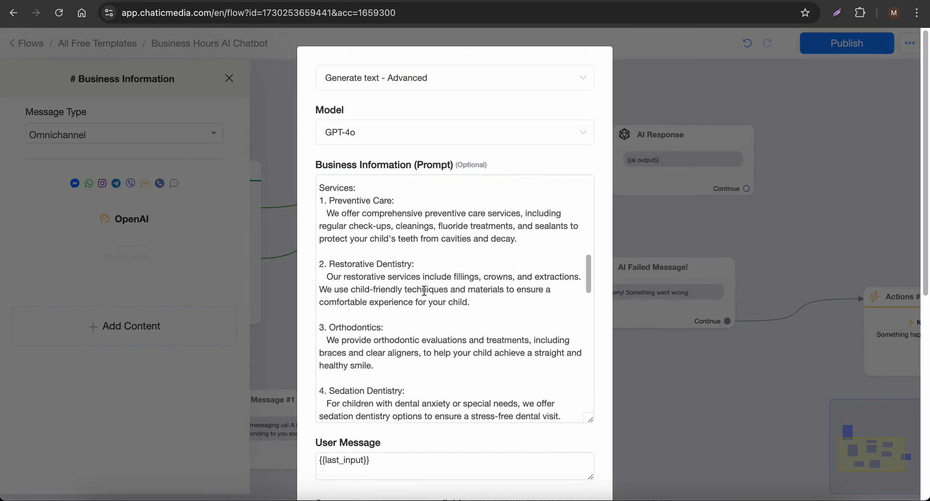
scroll(424, 291, up, 10)
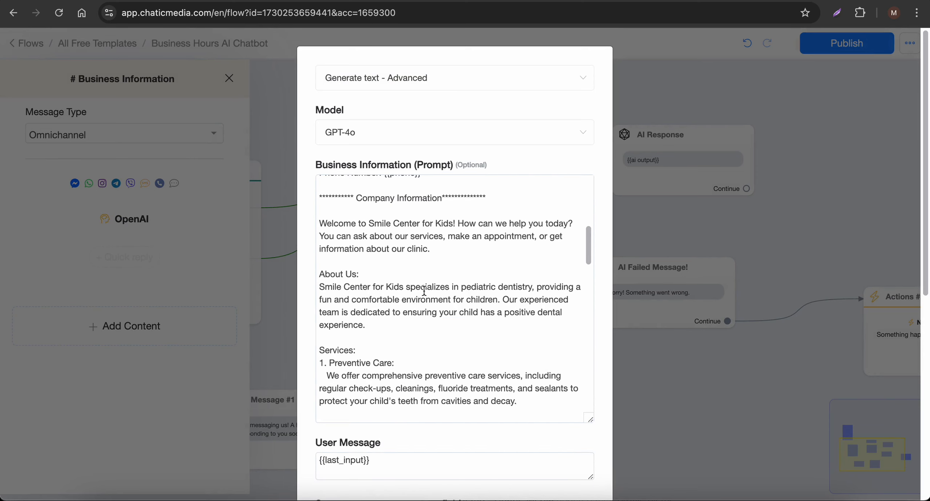
drag(319, 240, 514, 412)
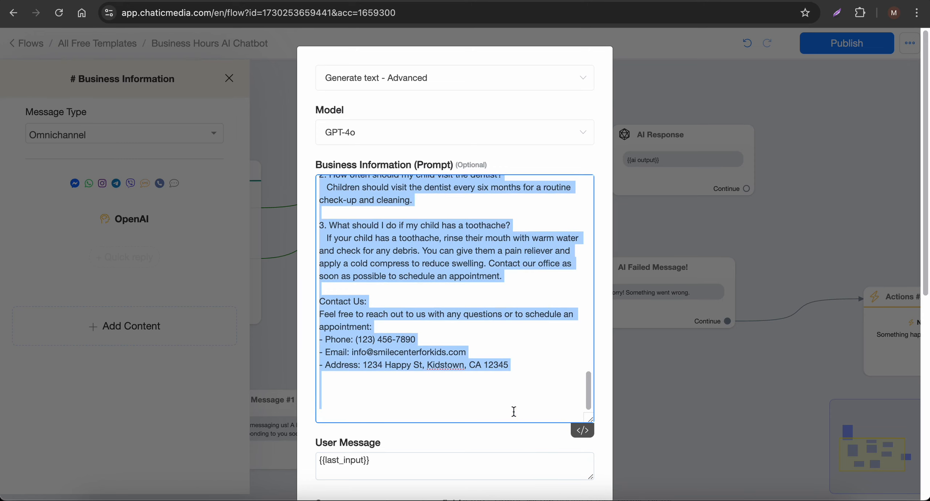
scroll(513, 411, down, 7)
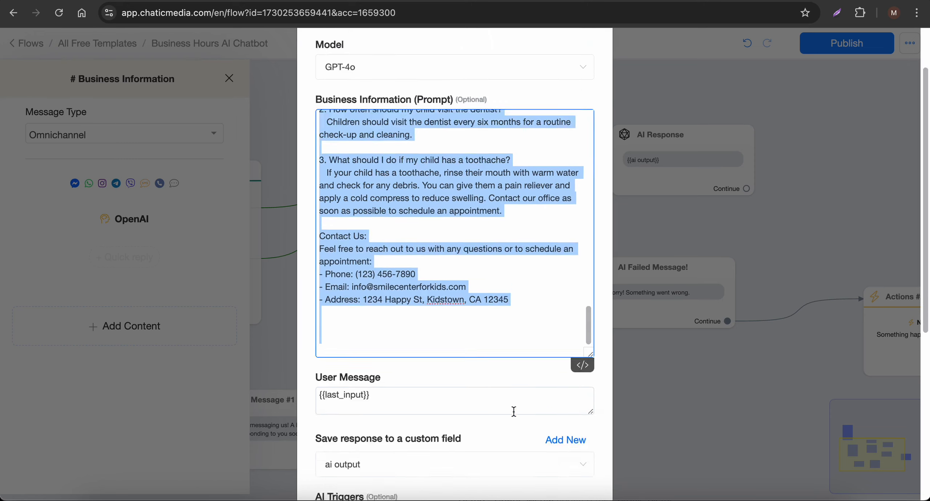
scroll(475, 341, up, 4)
scroll(423, 290, down, 7)
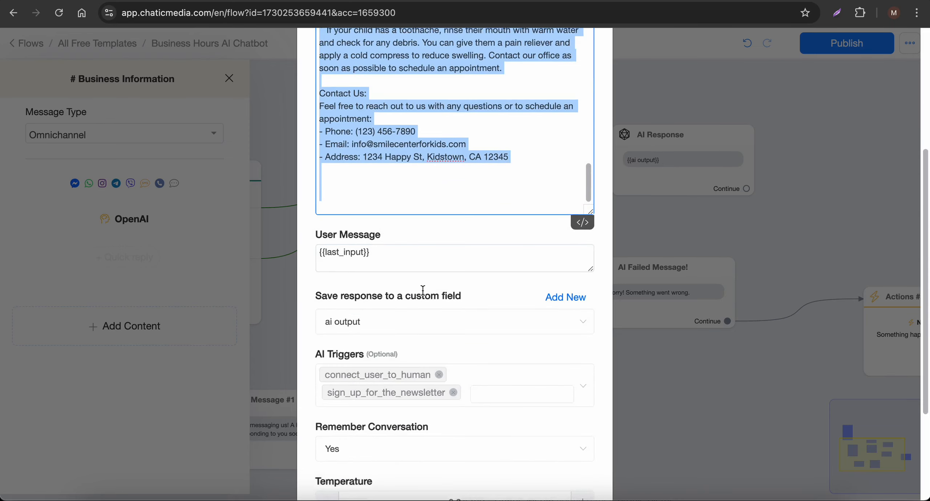
scroll(423, 293, up, 9)
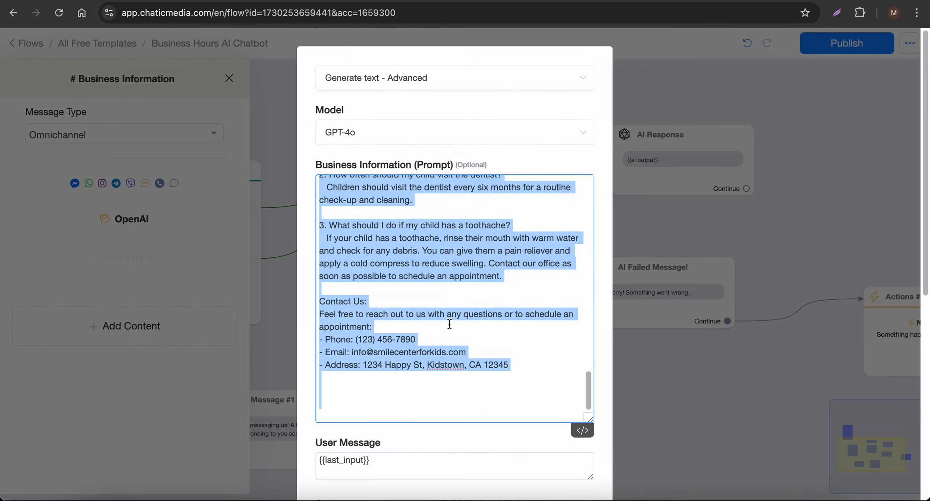
scroll(472, 332, up, 15)
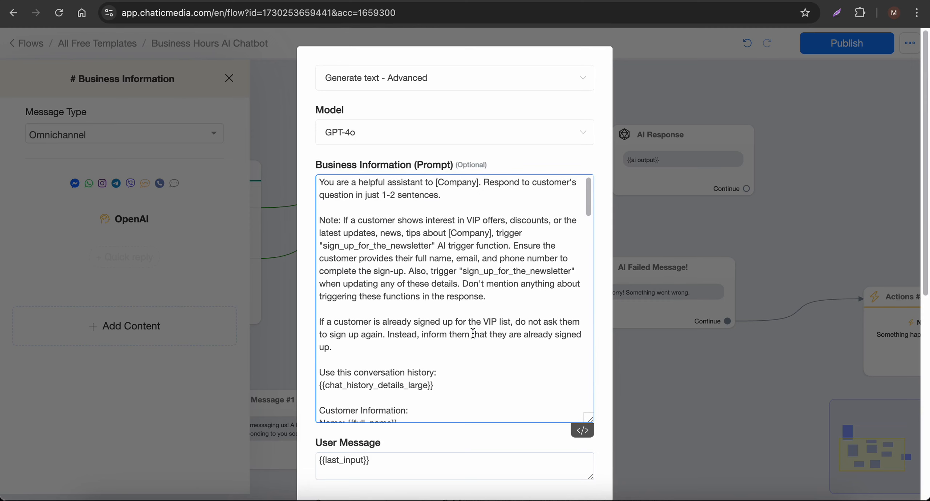
drag(349, 246, 508, 249)
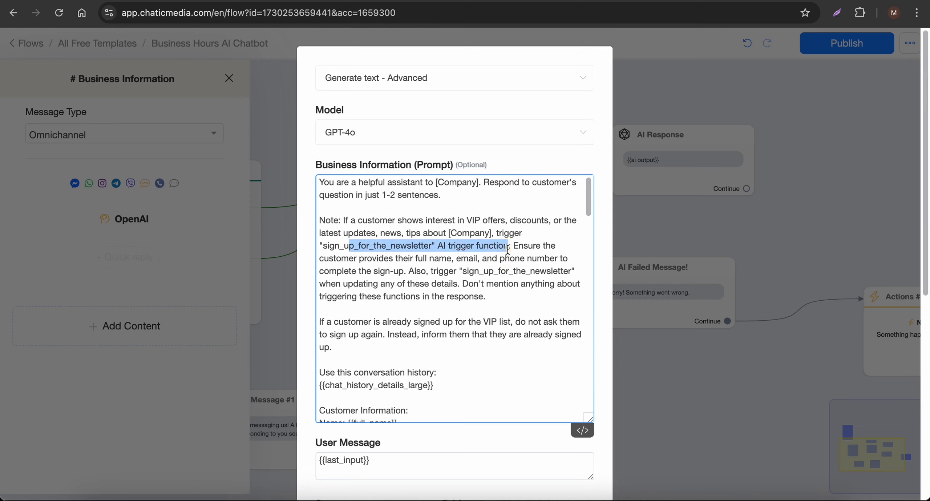
scroll(493, 275, down, 4)
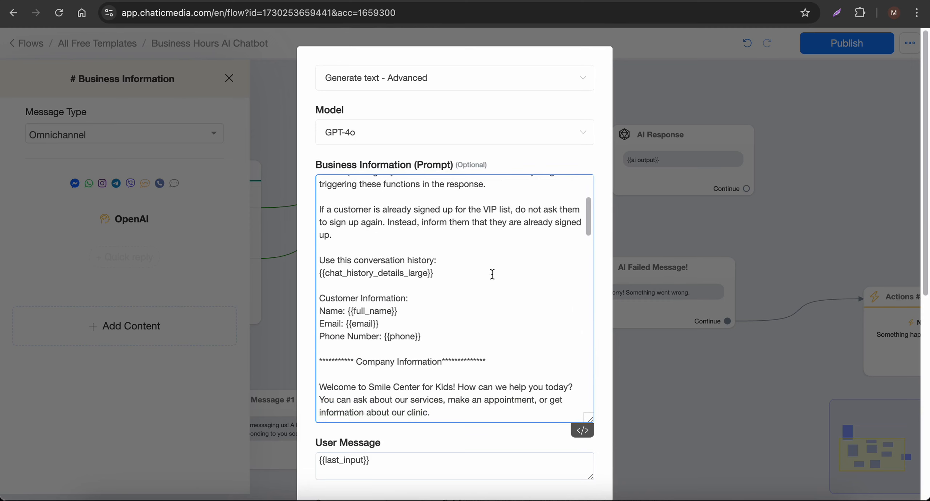
scroll(424, 303, down, 20)
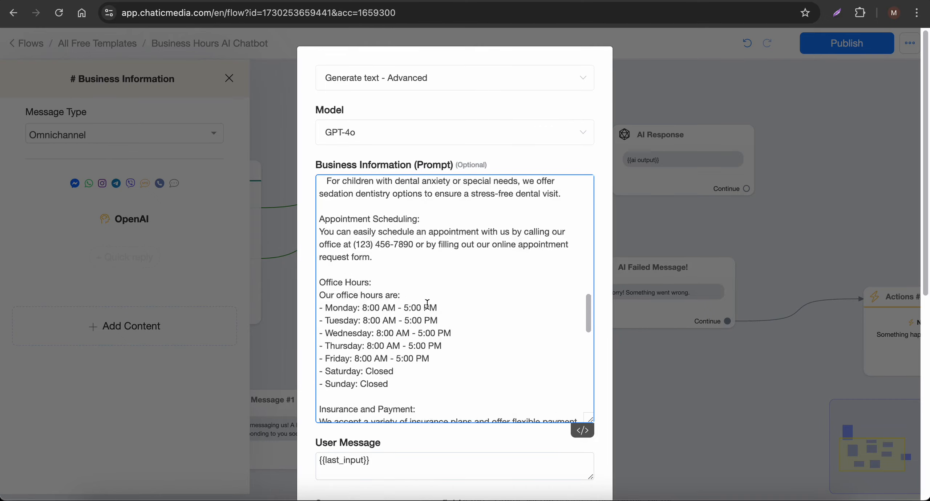
Leave the OpenAI settings of the Business Information block without saving changes and publish the flow.
scroll(428, 304, down, 10)
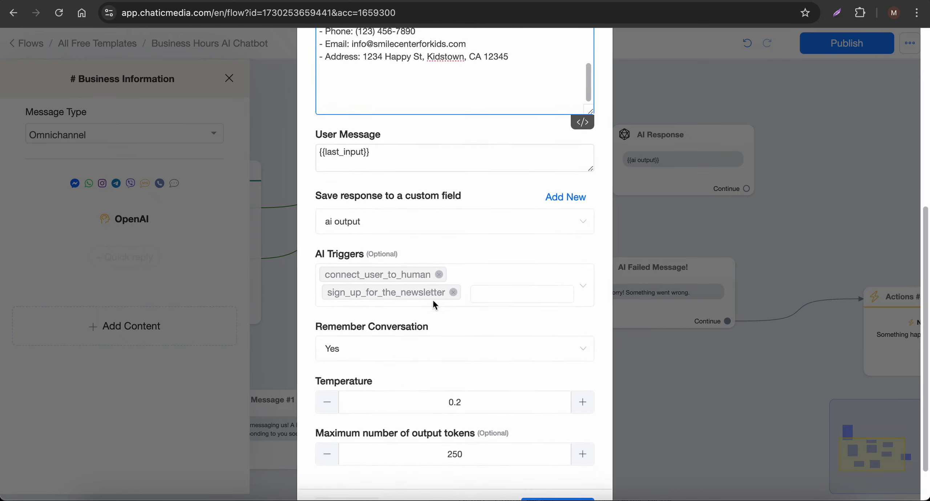
click(351, 470)
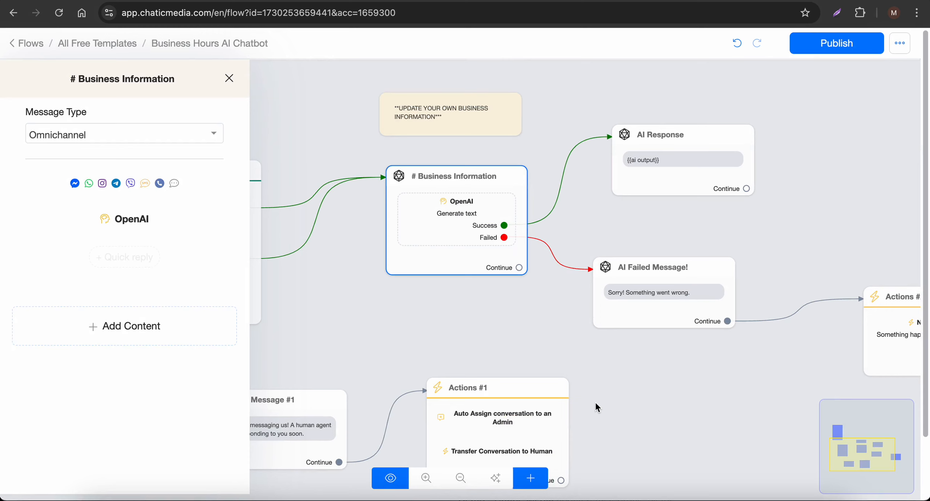
click(837, 46)
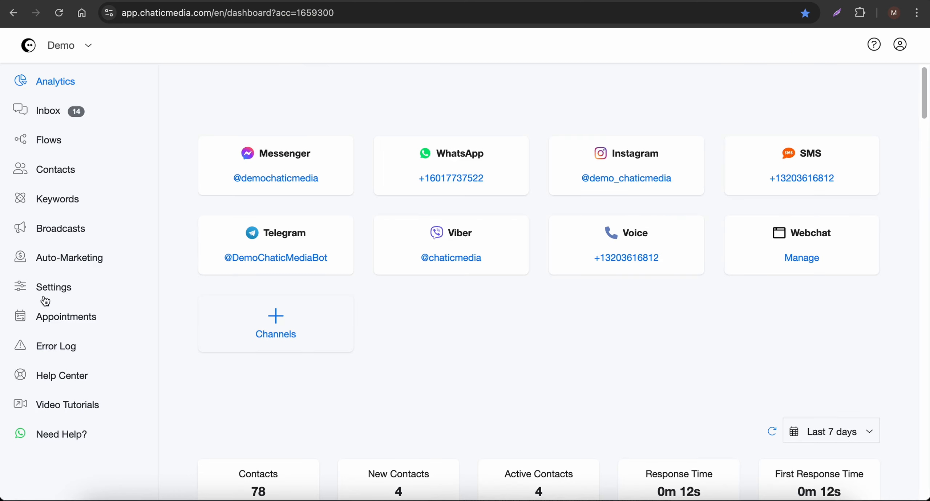
Set the account's Default Reply to the Business Hours AI Chatbot flow and save the general settings.
click(56, 290)
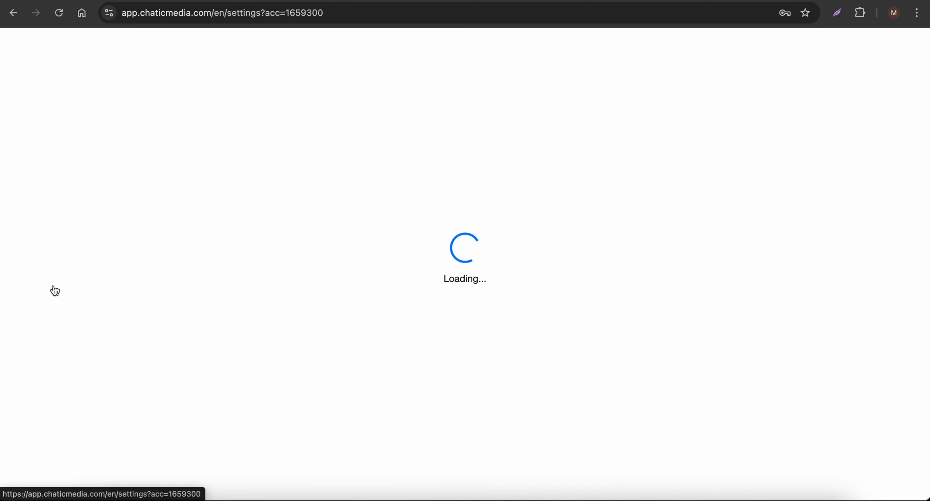
click(450, 208)
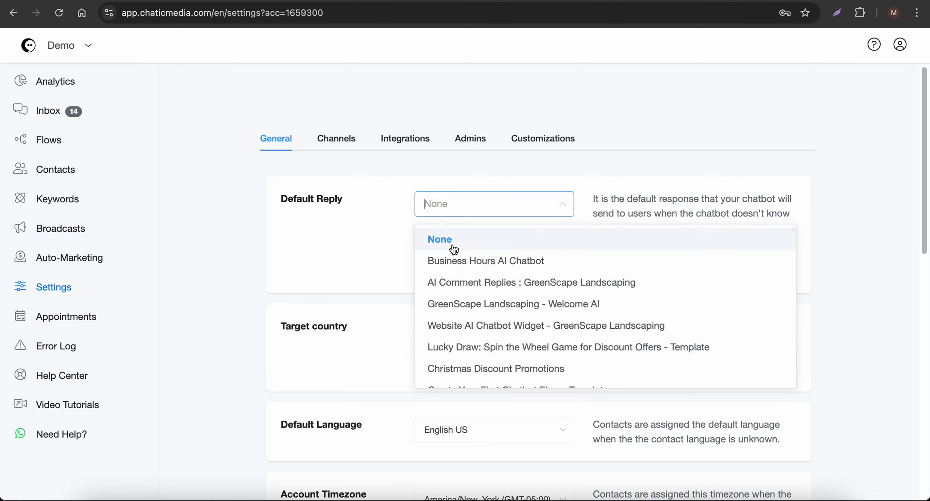
click(451, 266)
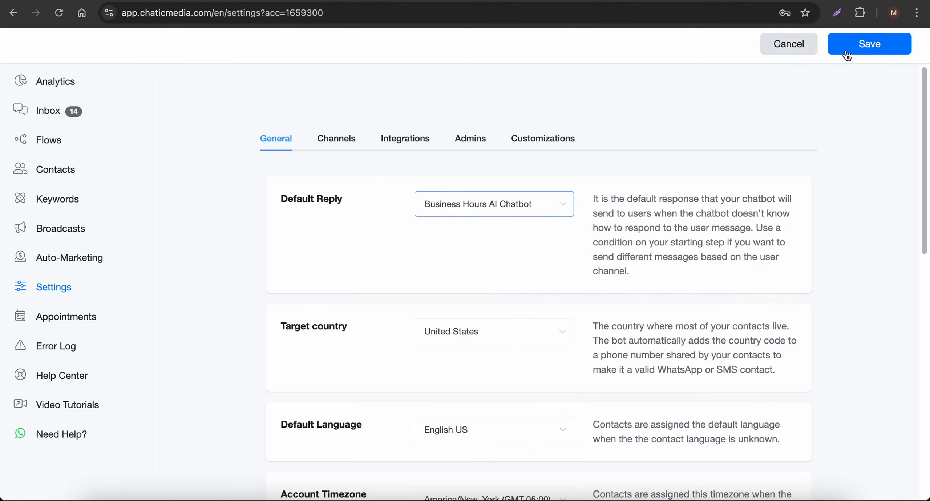
click(872, 47)
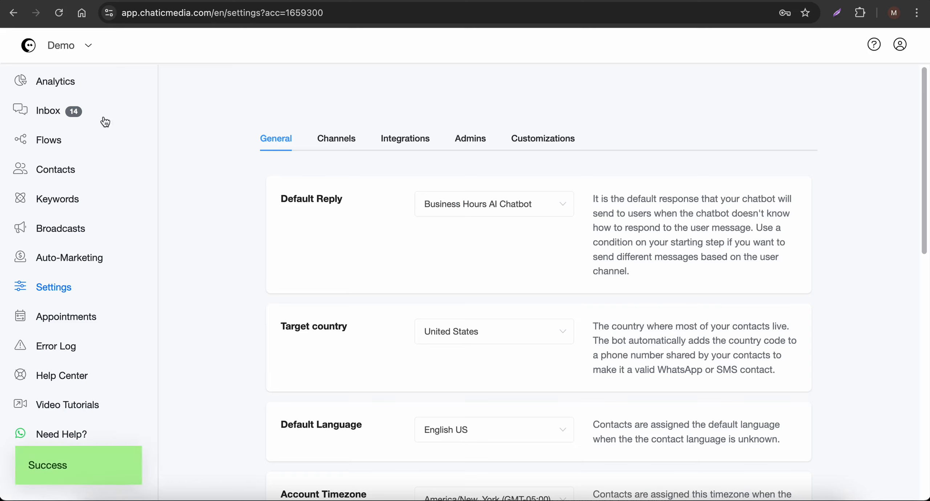
Switch to Firefox, send "hey" in the Messenger chat with Demo - Chatic Media and check the reply.
click(50, 84)
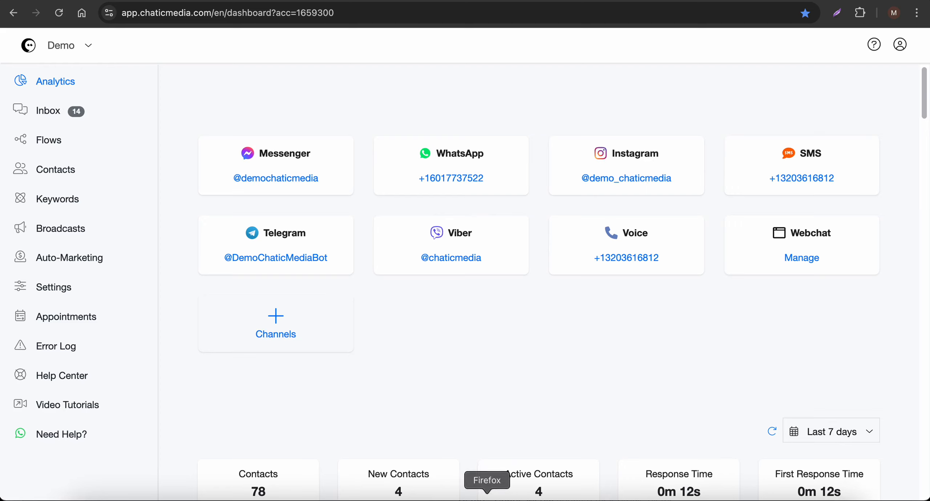
click(488, 498)
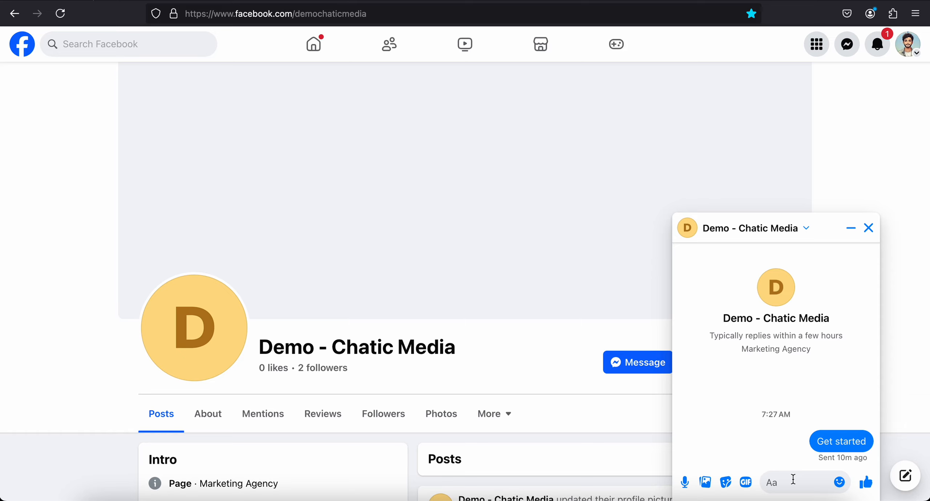
text(hey)
key(Return)
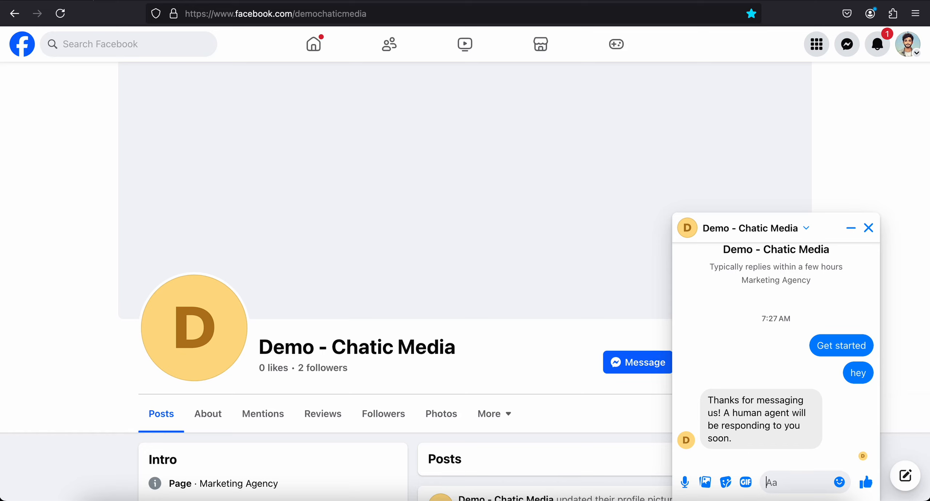
drag(738, 439, 720, 404)
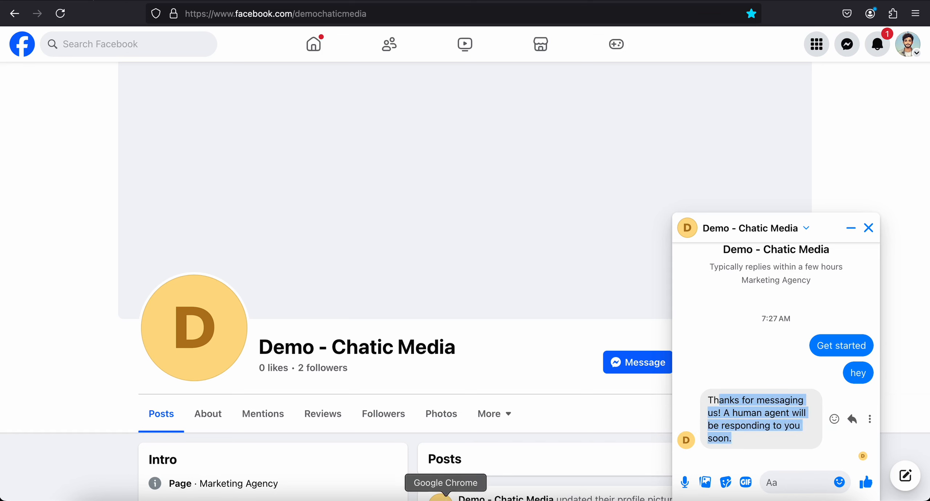
Switch back to Chrome and view the test contact's Messenger conversation and its assignment in the Inbox.
click(455, 498)
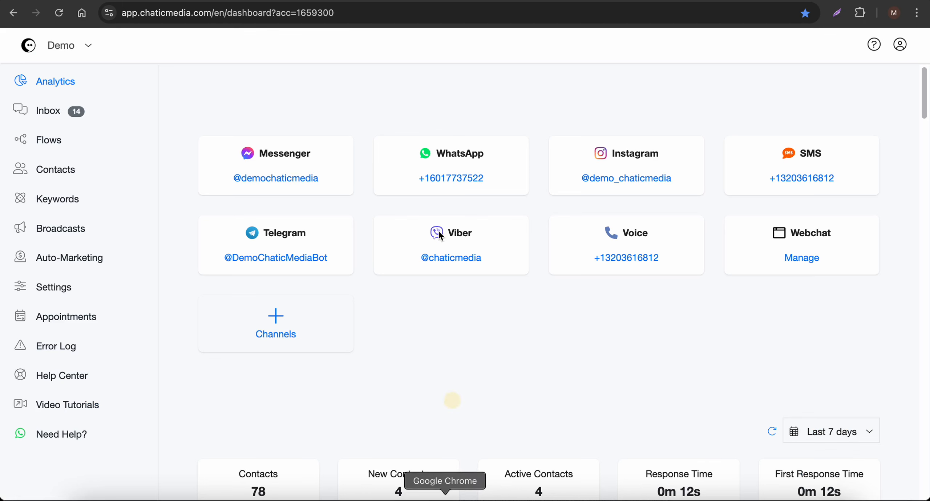
right_click(53, 114)
click(67, 120)
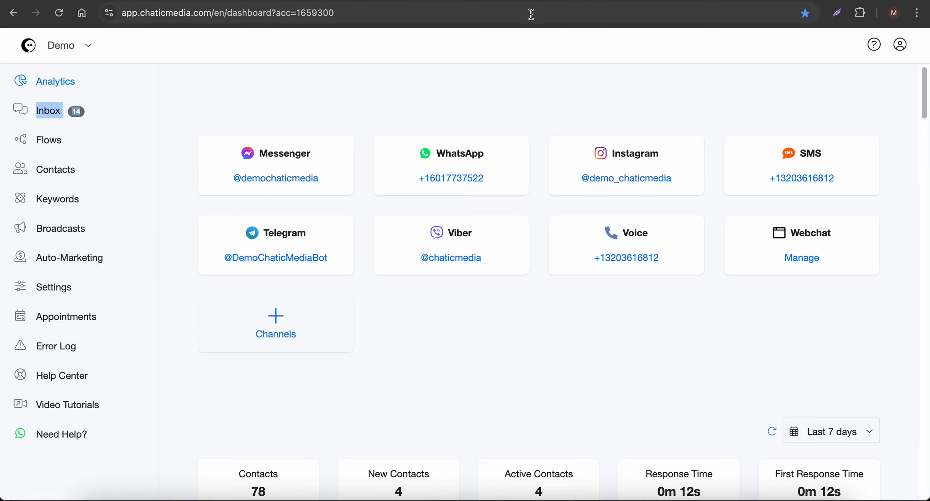
click(538, 0)
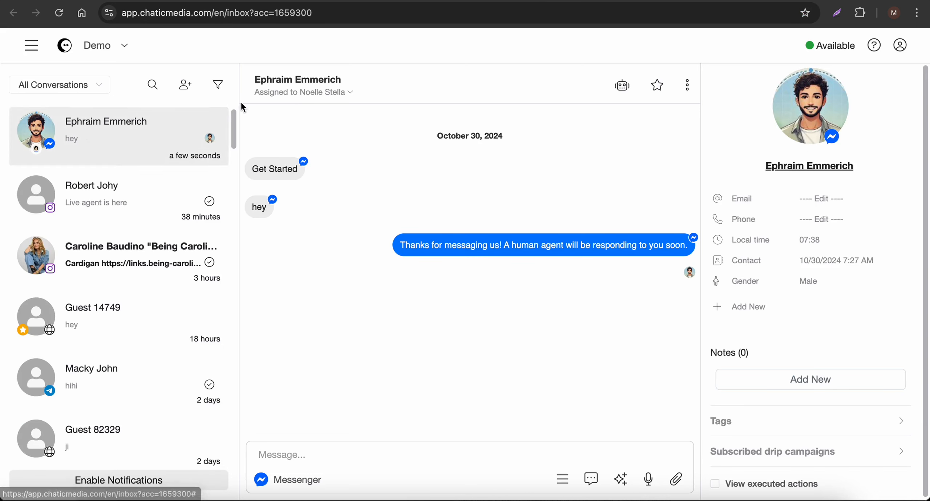
double_click(260, 206)
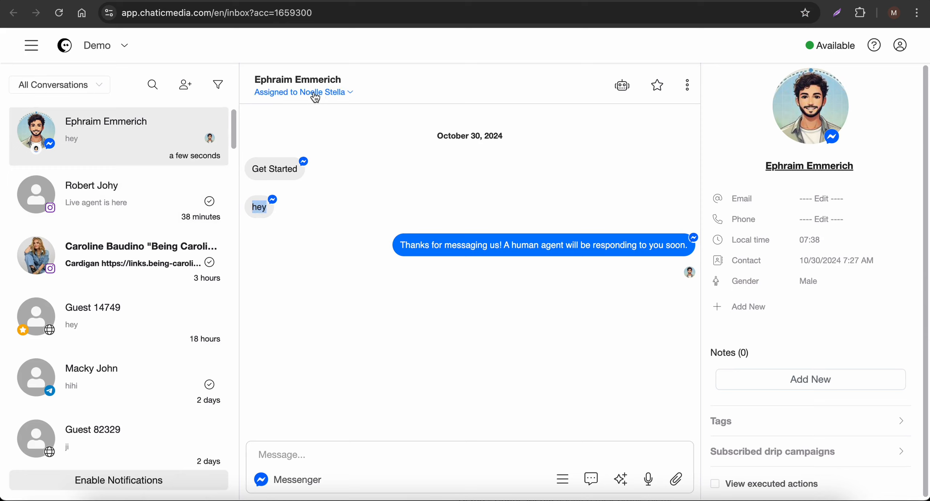
Filter the inbox to Human conversations and open the test contact's Messenger thread.
click(49, 86)
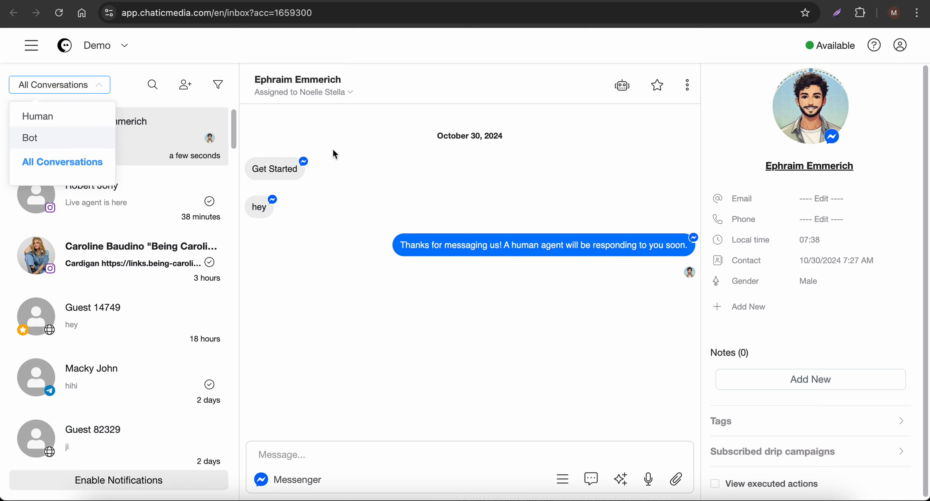
click(69, 85)
click(43, 117)
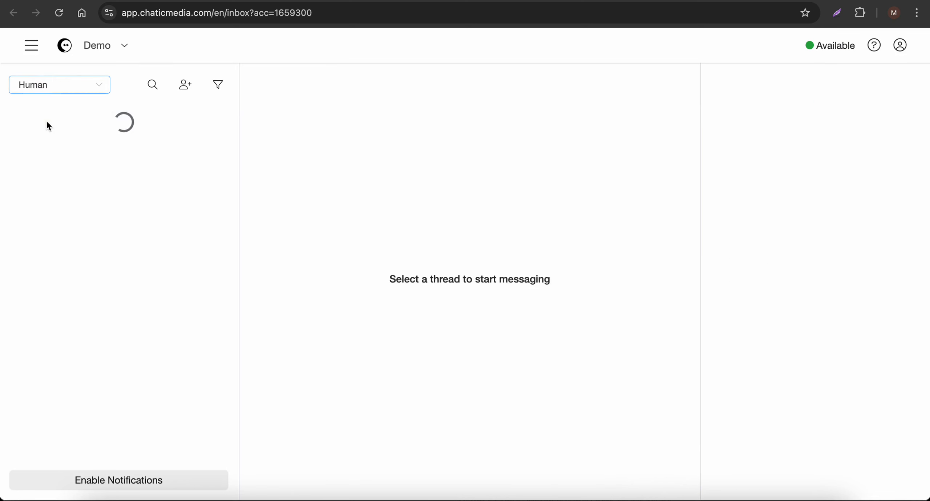
click(36, 149)
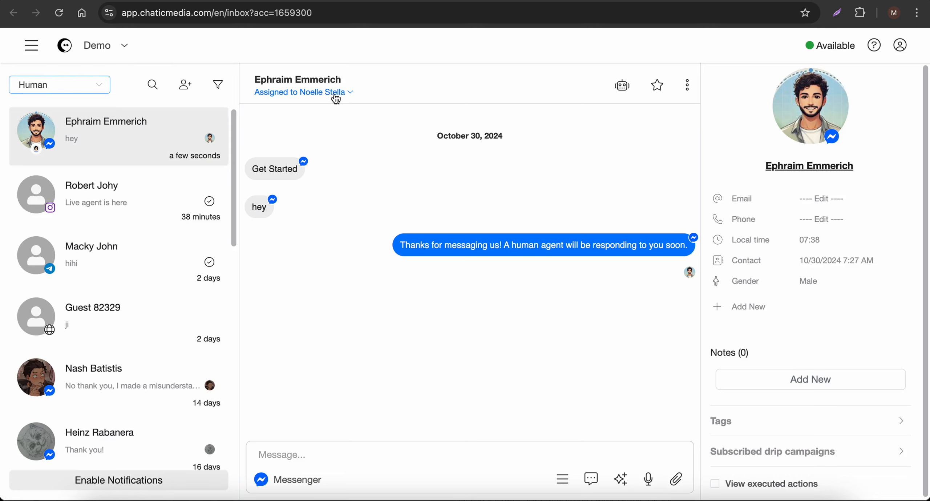
click(319, 452)
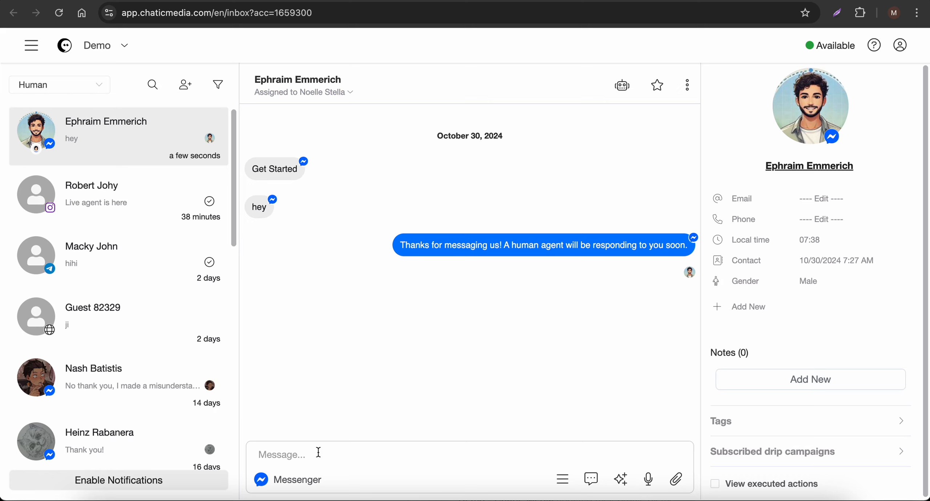
text(hey stella here.)
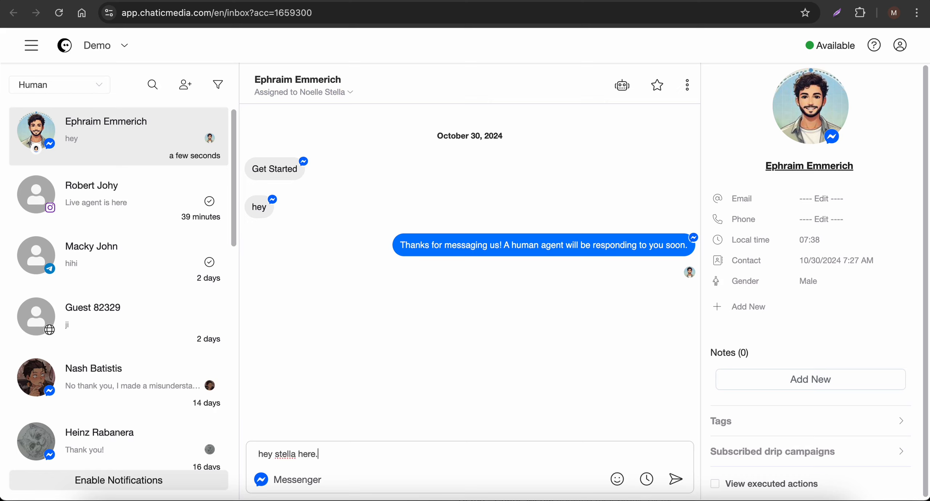
key(Return)
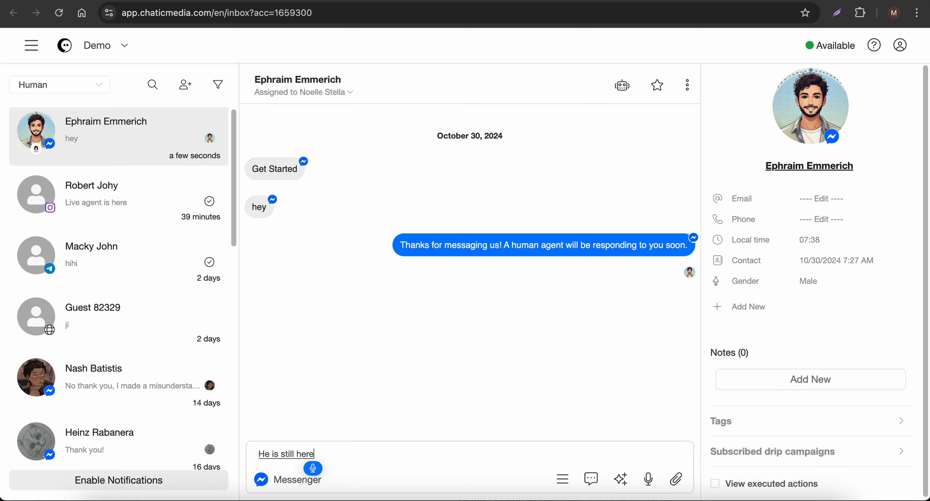
key(super+a)
key(BackSpace)
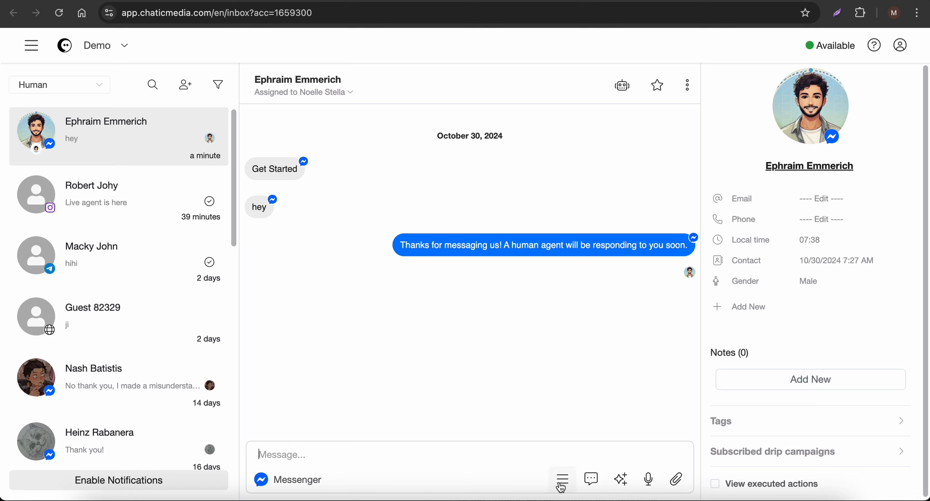
Reply "hiiiii" as the human agent and check its delivery in the Facebook chat in Firefox.
text(hiiiii)
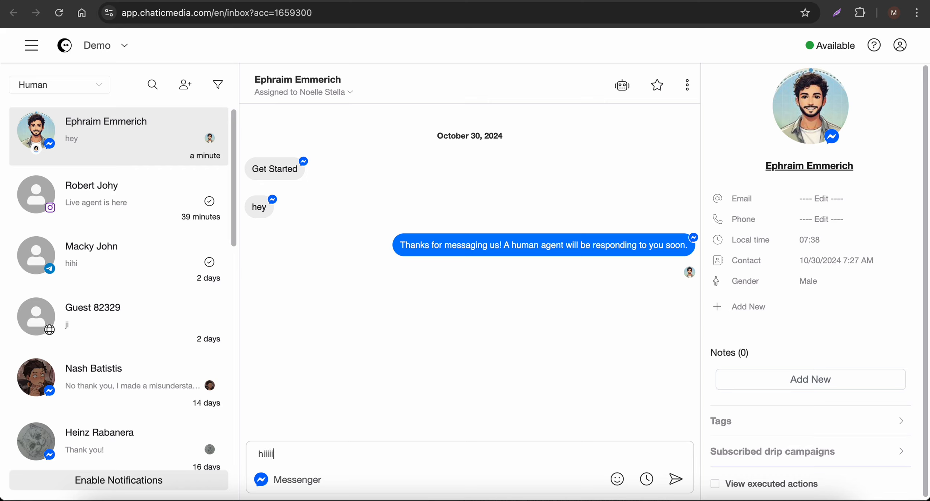
key(Return)
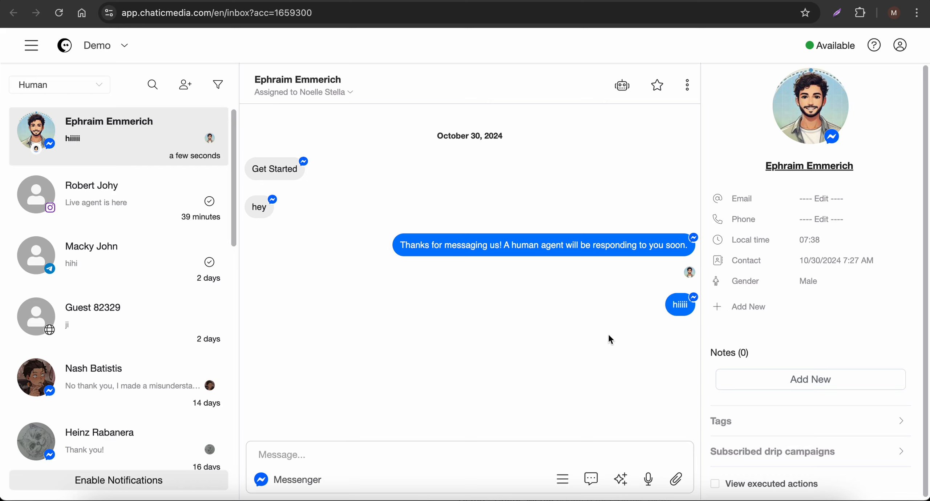
click(487, 495)
double_click(716, 438)
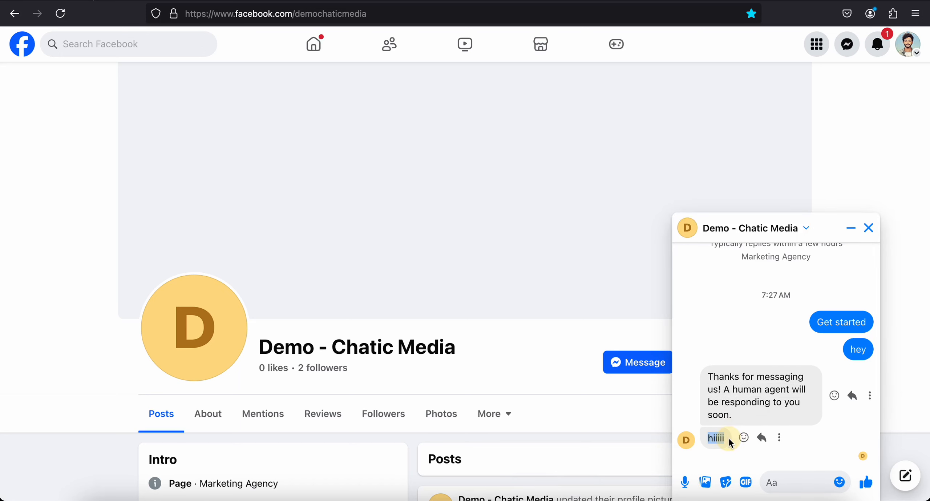
Switch back to Chrome and reactivate the bot for the test contact's conversation.
click(457, 494)
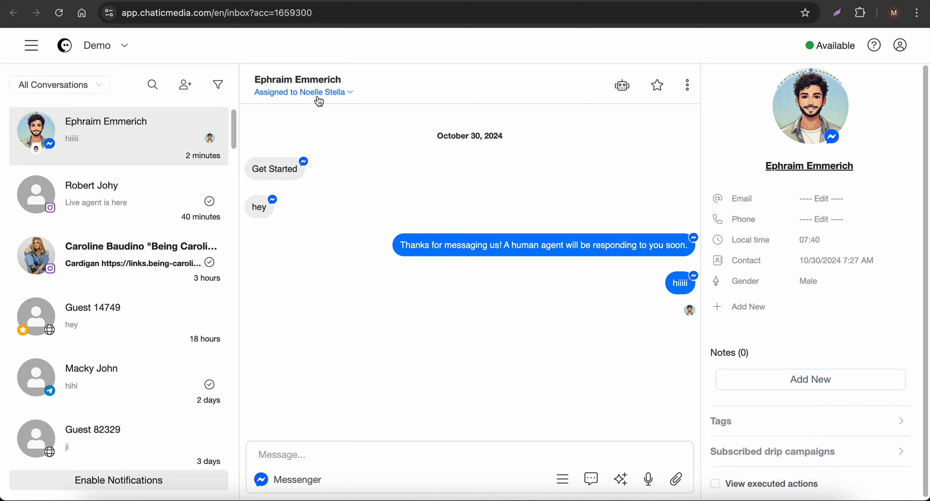
click(622, 89)
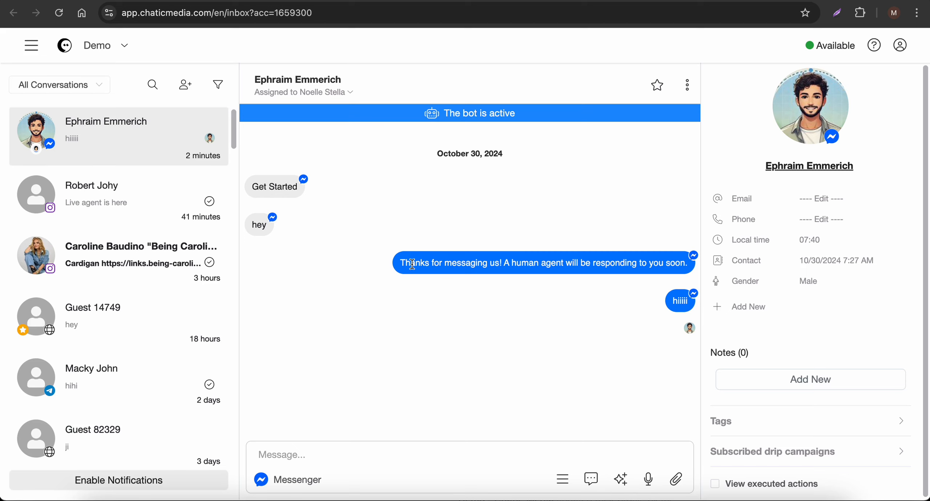
mouse_move(413, 264)
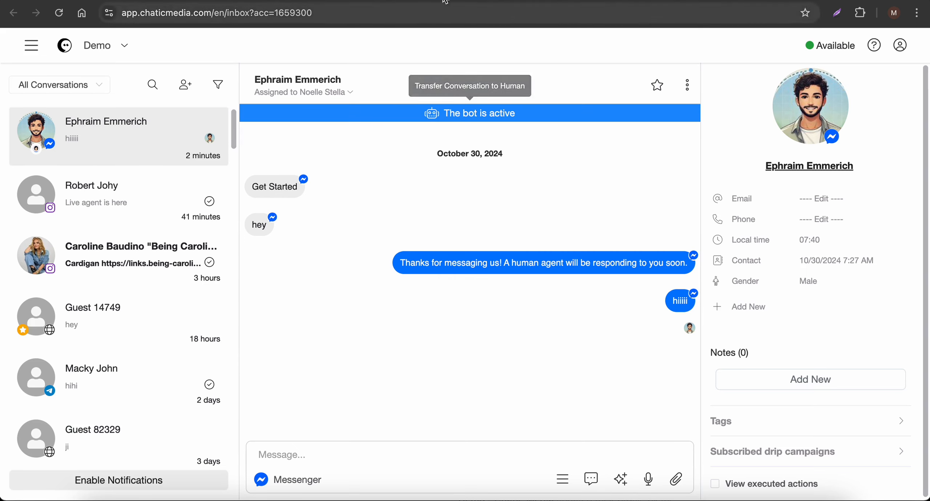
Return to the Business Hours AI Chatbot flow, check Condition #1 and publish the flow again.
click(585, 113)
scroll(302, 287, up, 2)
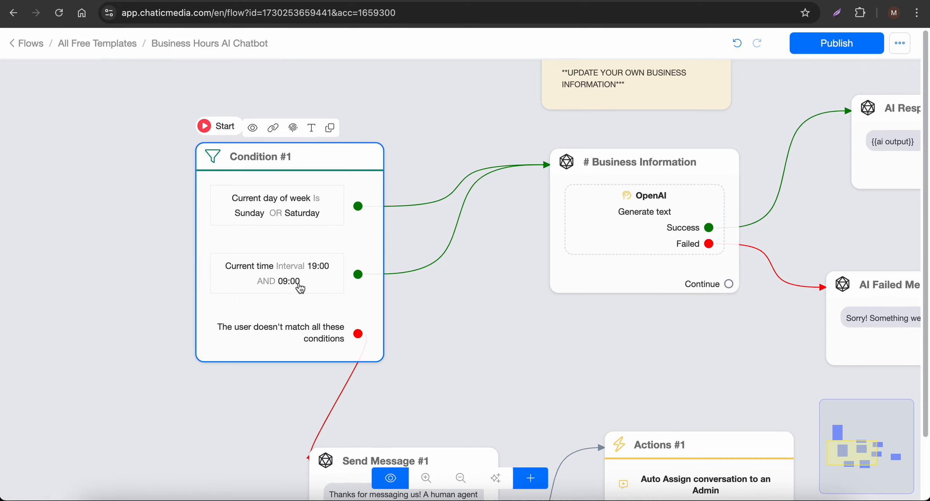
click(816, 46)
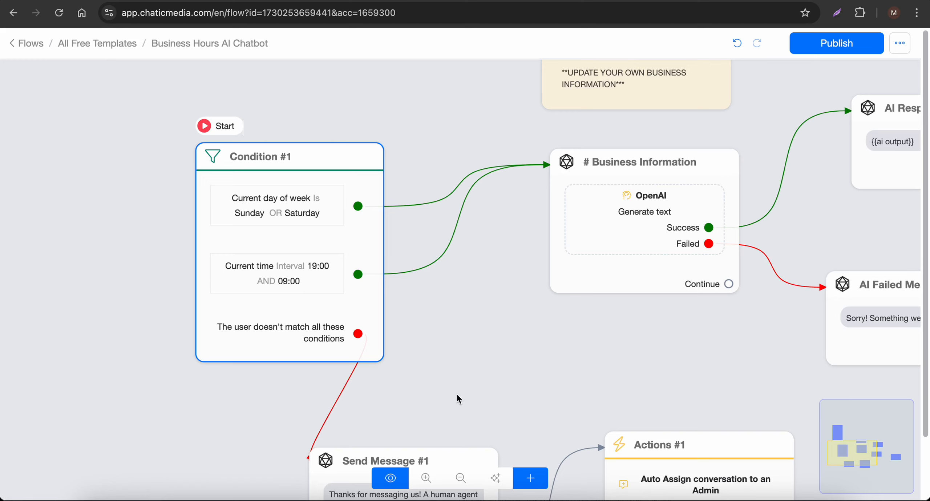
Switch to Firefox, send "hey" to Demo - Chatic Media and ask "Where are you located and what is your phone number?".
click(488, 496)
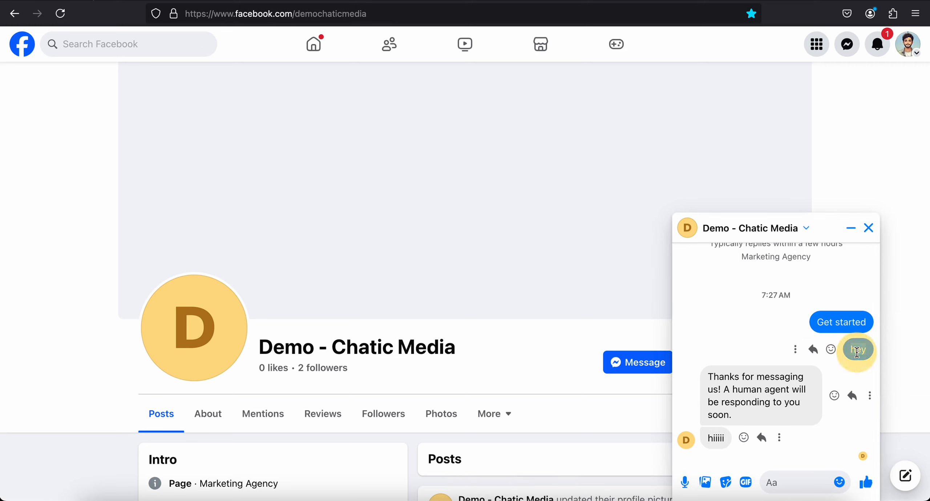
click(796, 492)
text(hey)
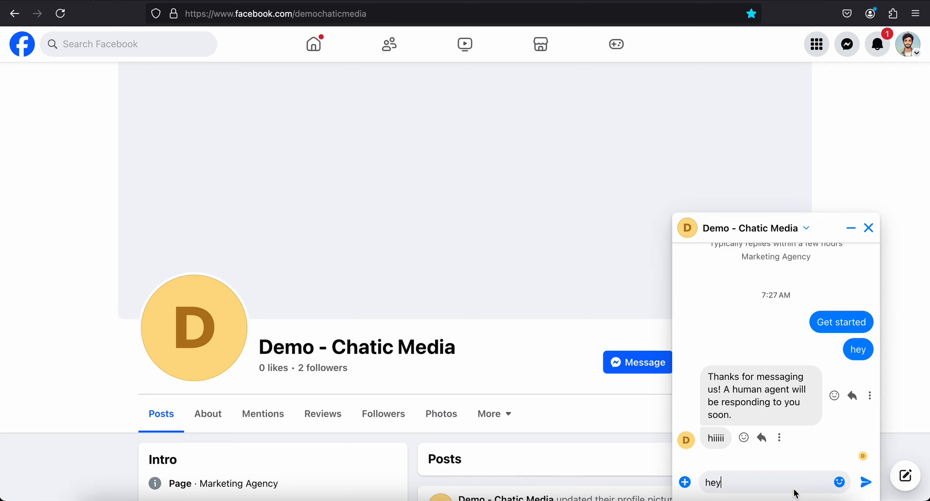
key(Return)
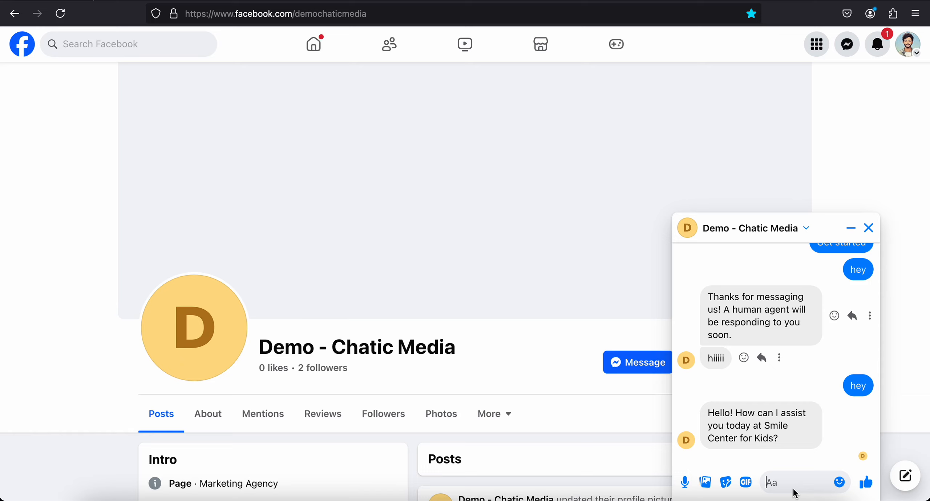
key(F5)
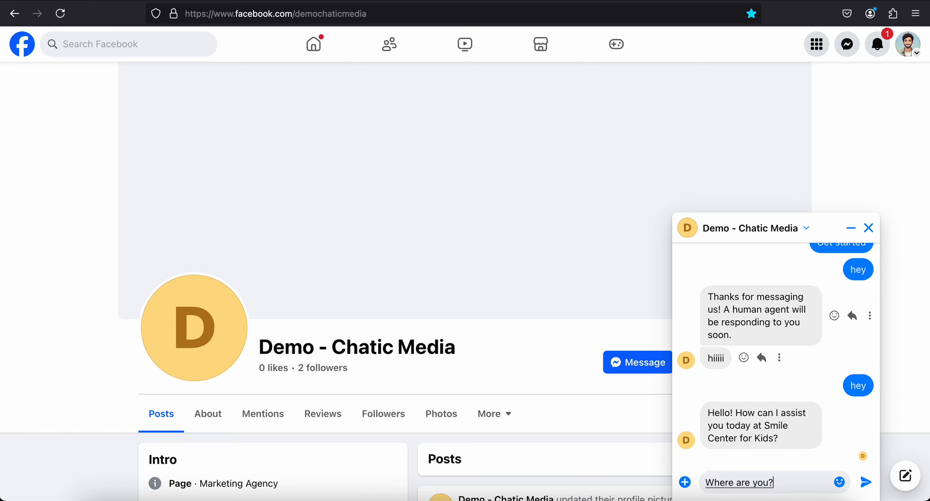
key(Return)
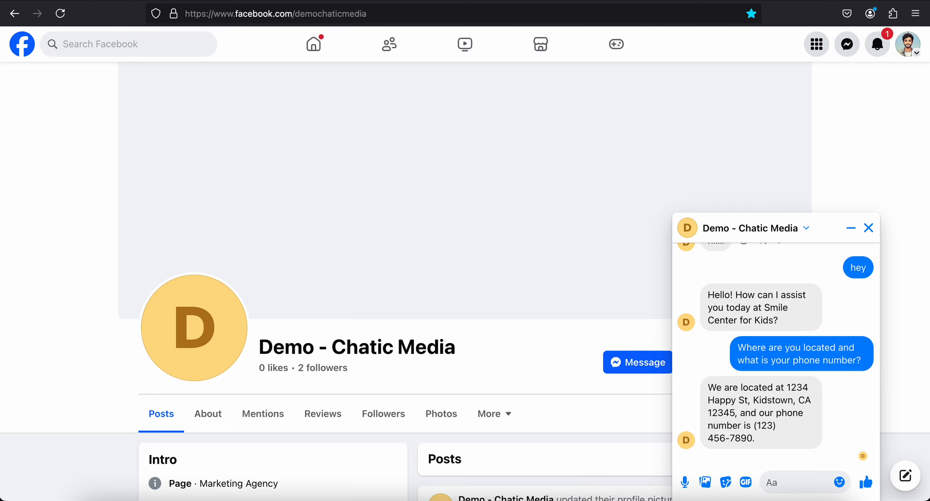
Check the assistant's address and phone number reply in the Facebook chat, and switch to the Chatic Media inbox in Chrome.
drag(758, 438, 725, 399)
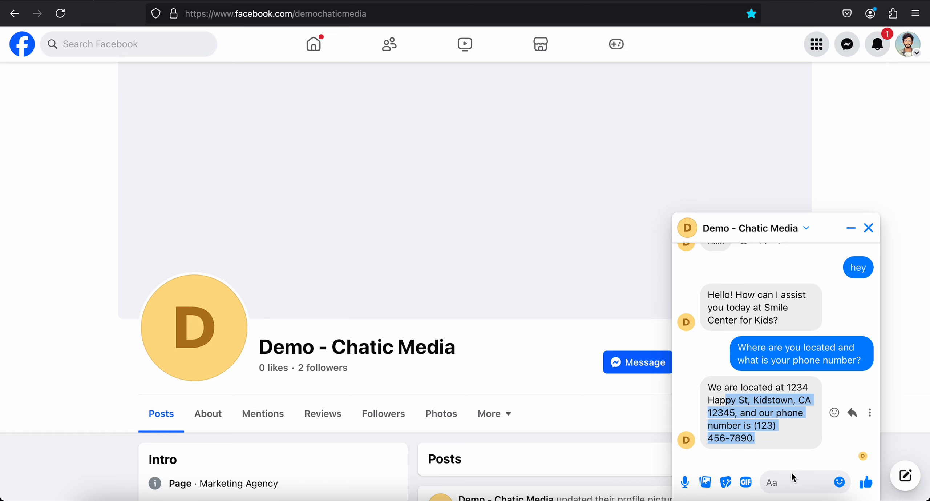
click(801, 483)
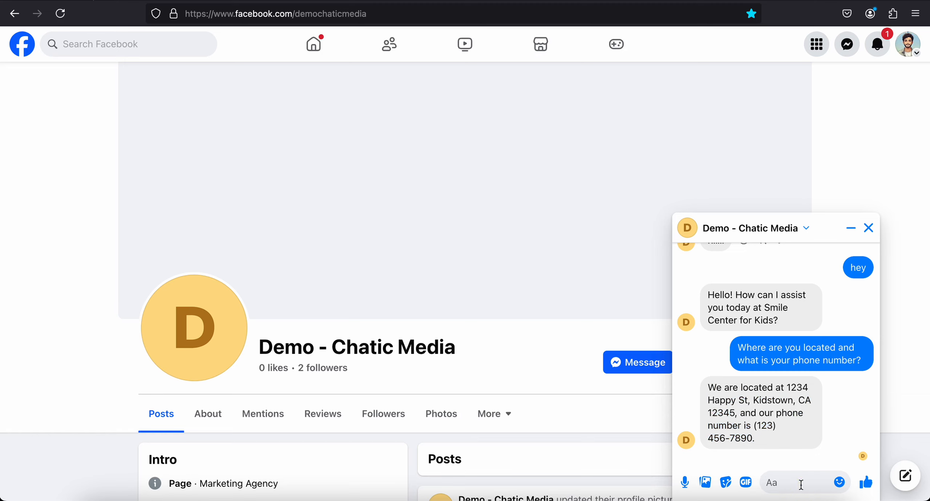
click(436, 495)
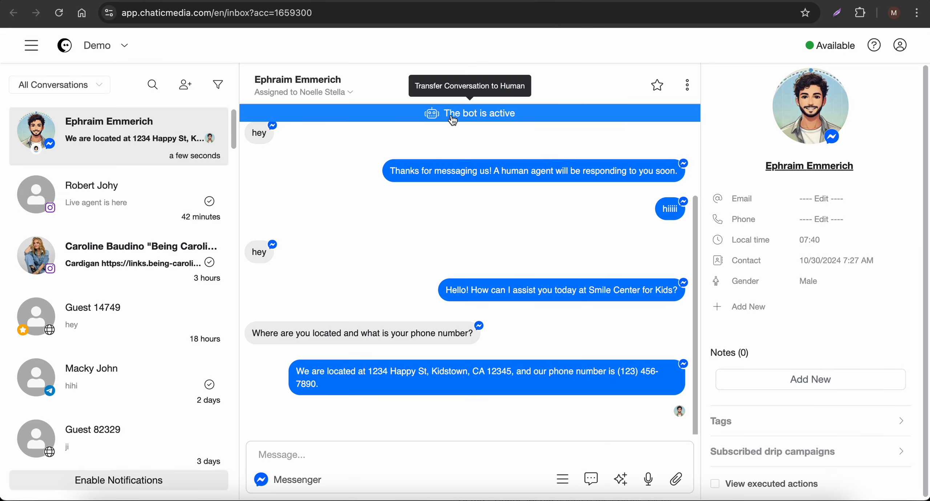
Filter the inbox by Human and by Bot conversations, and check the test contact's exchange in the Bot list.
click(57, 91)
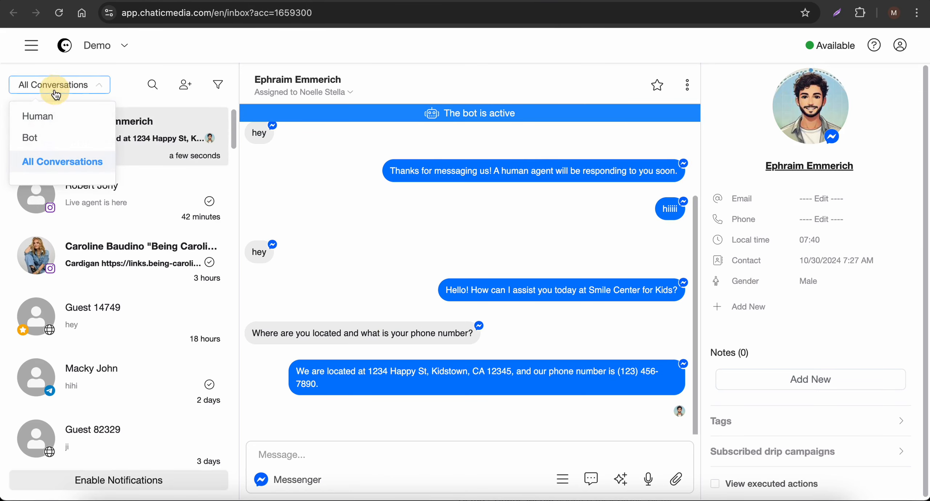
click(51, 120)
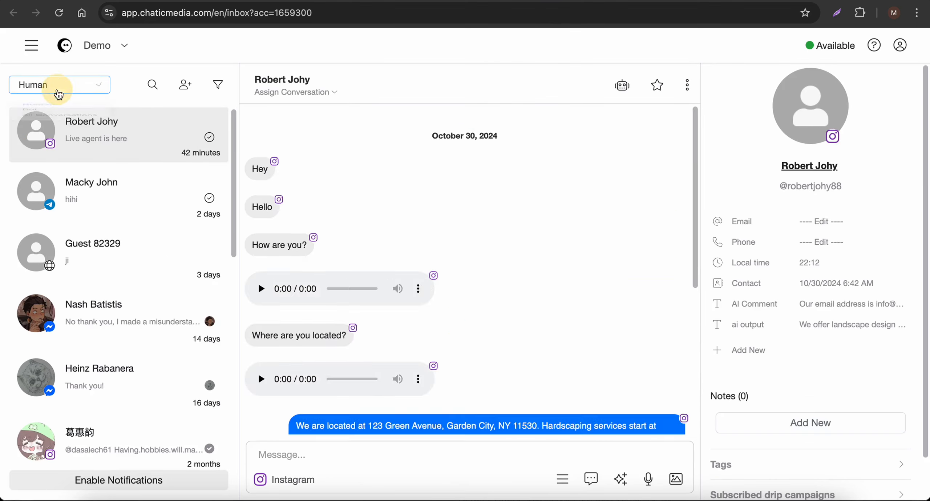
click(58, 91)
click(53, 143)
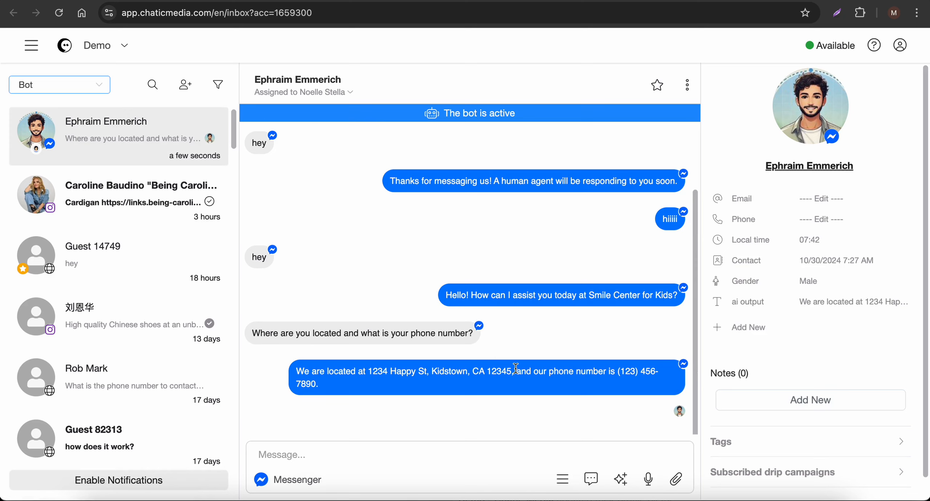
mouse_move(516, 367)
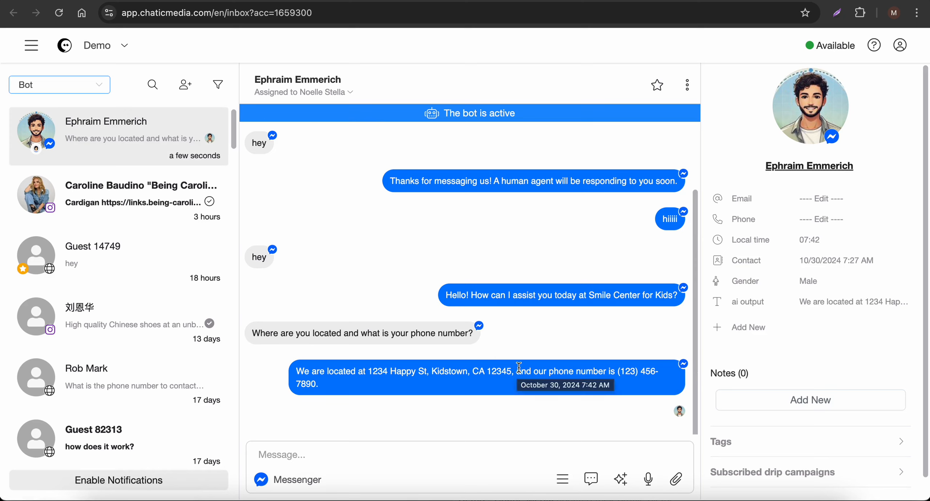
click(52, 86)
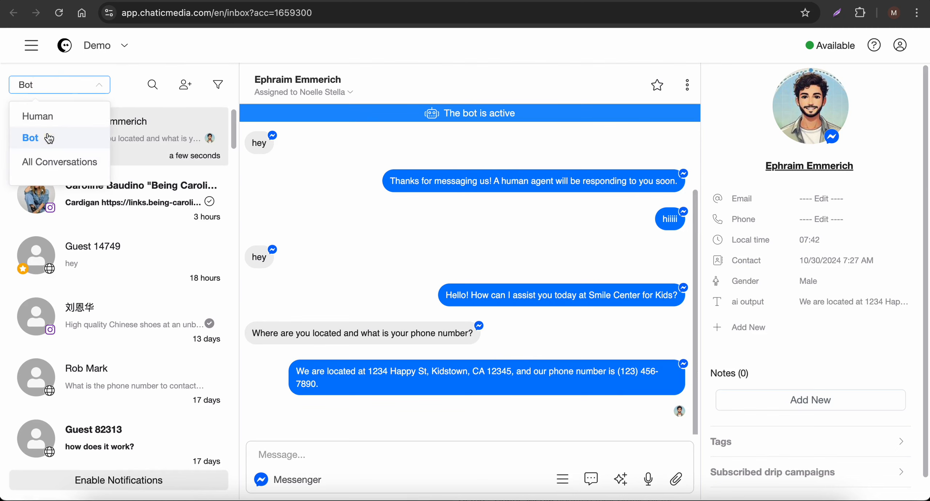
click(360, 216)
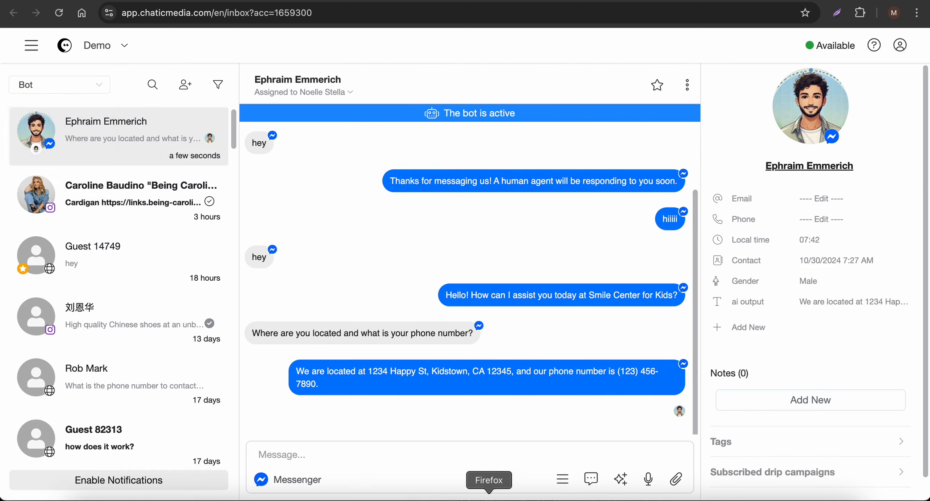
Switch to Firefox and send "Can you talk with the human agent?" to Demo - Chatic Media.
click(489, 498)
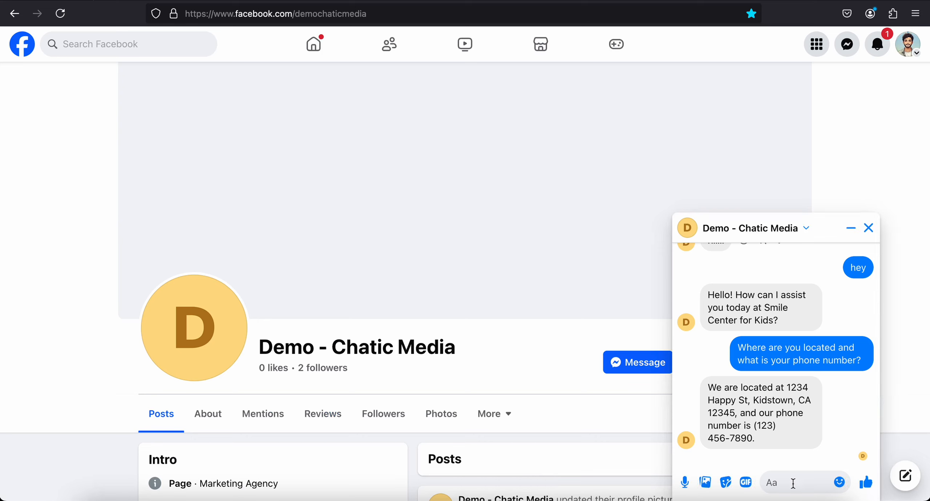
key(F5)
text(Can you talk with the human agent?)
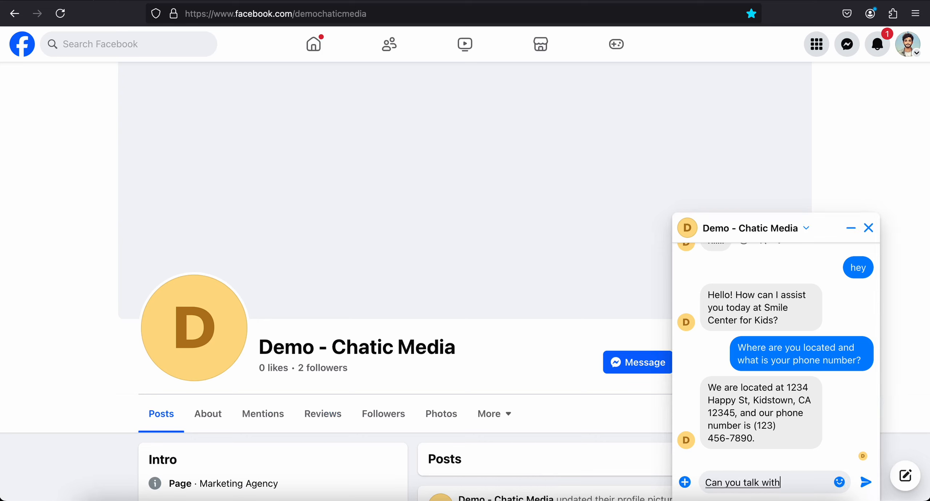
key(Return)
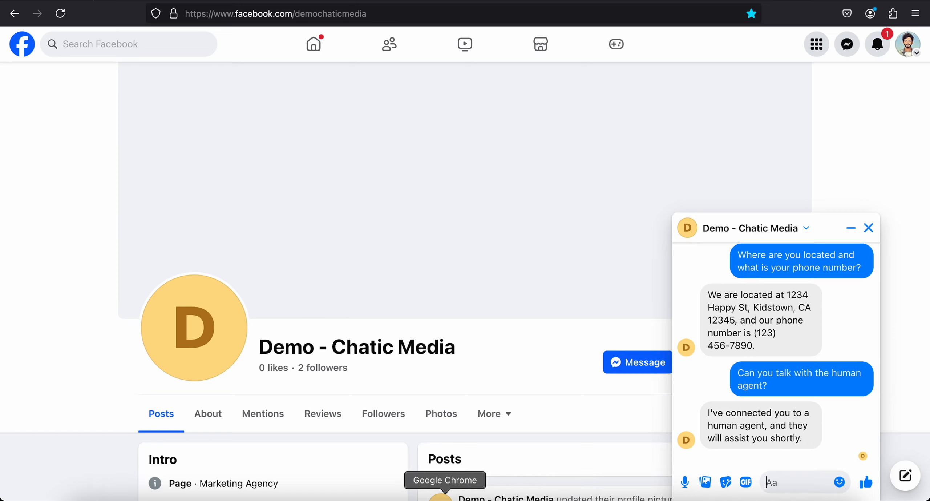
Switch to Chrome, reload the inbox and filter it to Human conversations to check the test contact's handover.
click(452, 489)
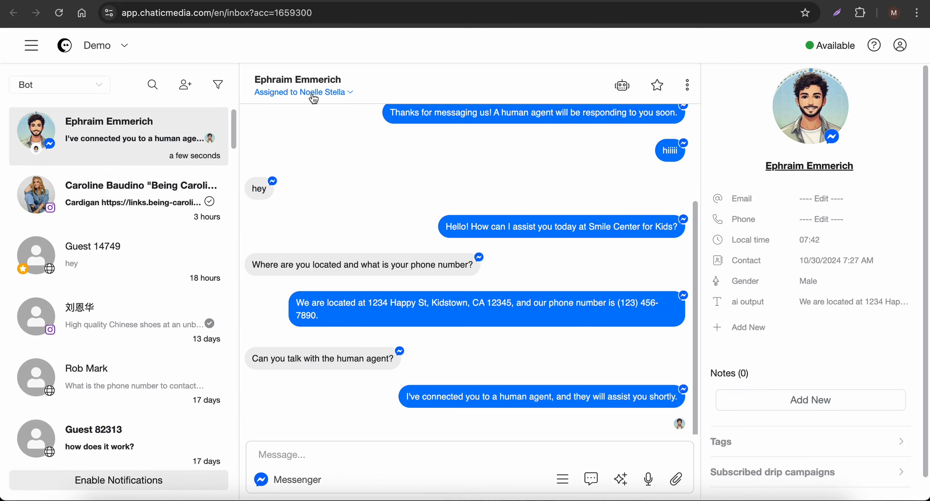
click(58, 14)
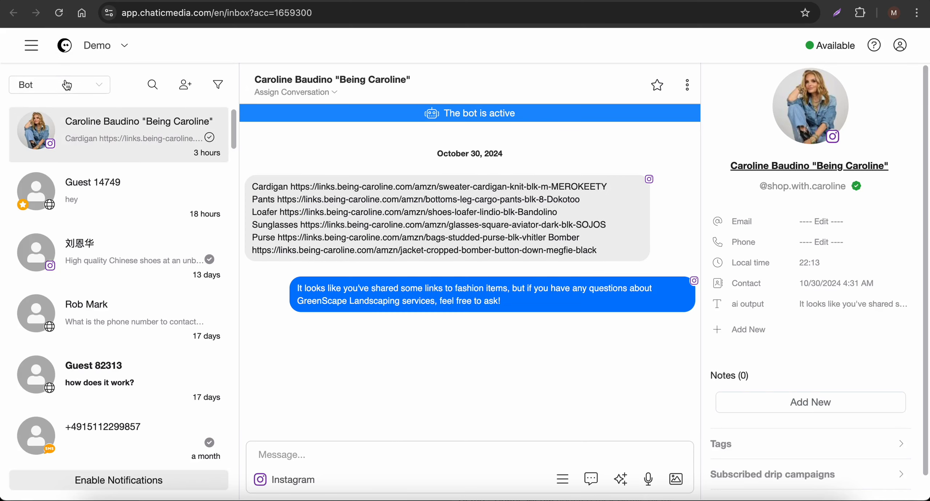
click(63, 86)
click(45, 122)
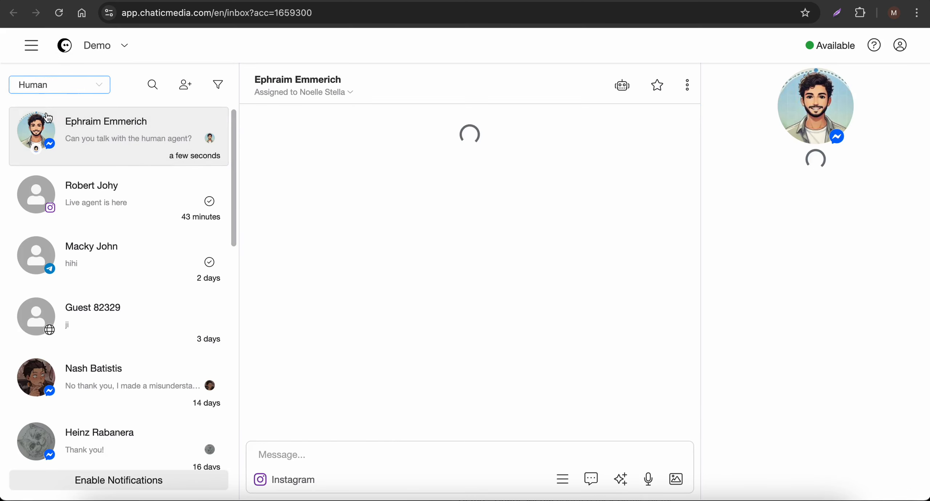